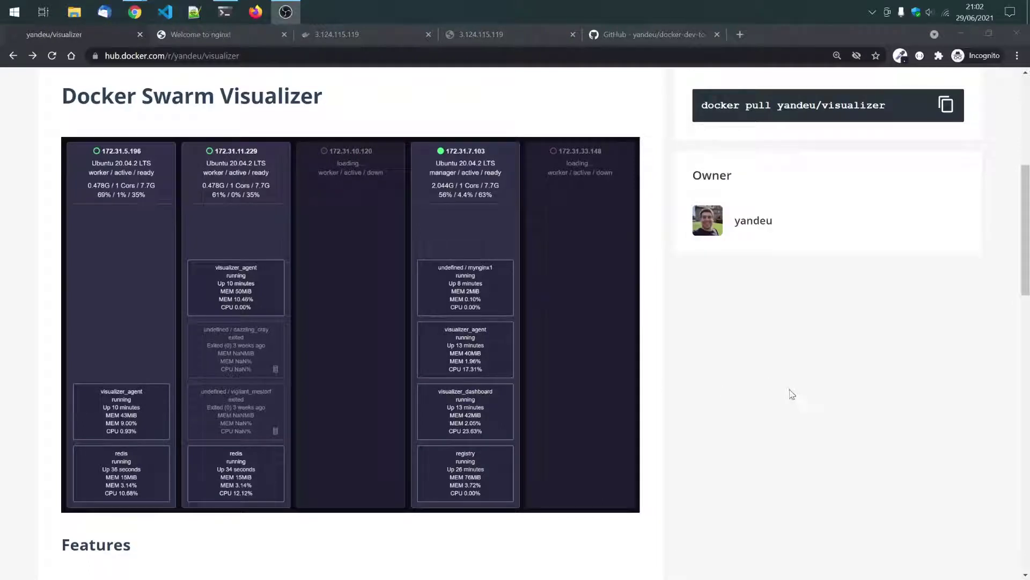
Step: Highlight the Docker Swarm Visualizer title and the Real-Time Monitoring feature on the page
drag(348, 106, 70, 112)
double_click(75, 111)
drag(352, 106, 139, 107)
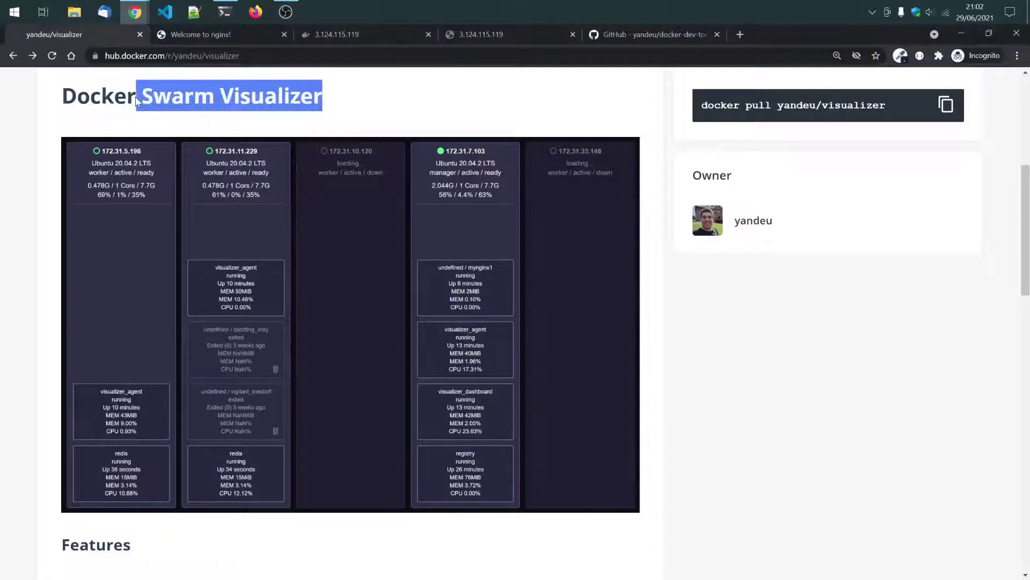
click(244, 113)
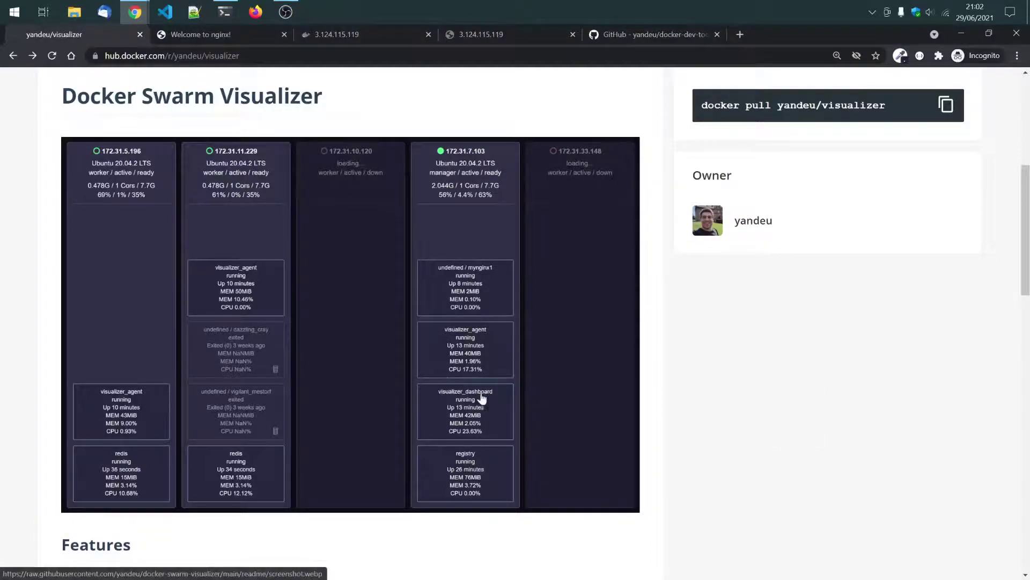
scroll(478, 408, down, 2)
drag(92, 464, 225, 468)
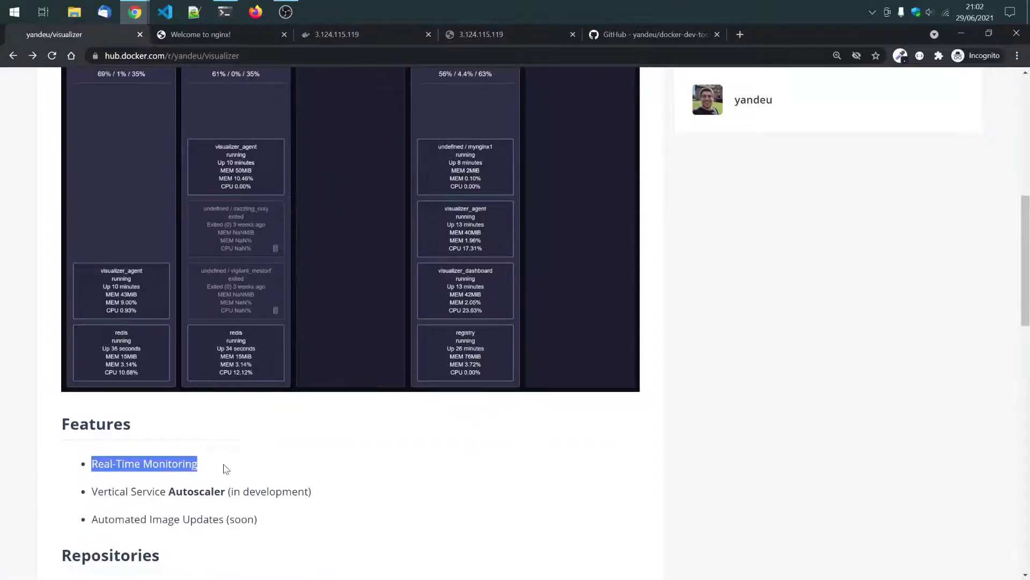
click(293, 448)
scroll(301, 446, up, 2)
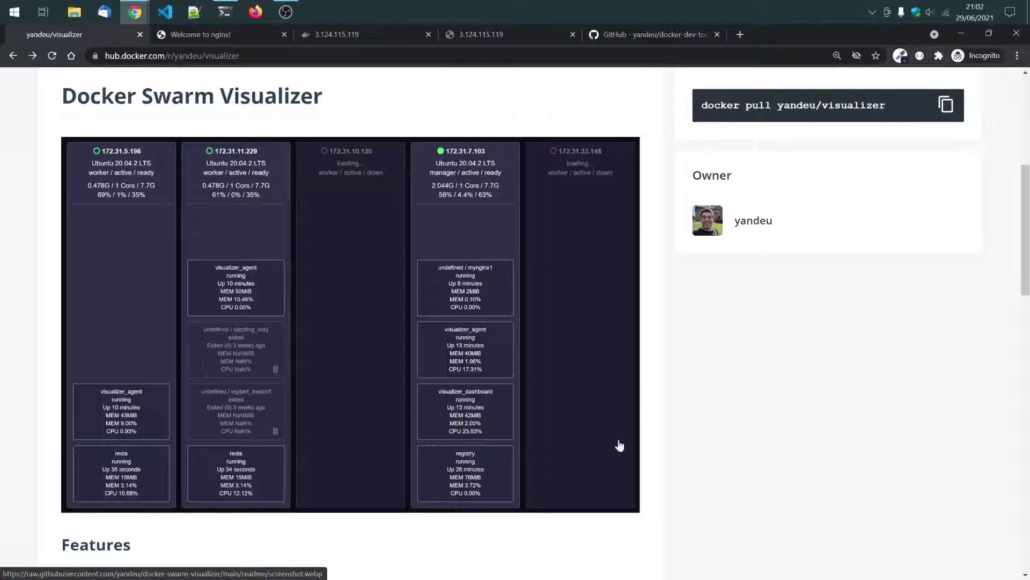
Step: Highlight the Autoscaler (in development) and Automated Image Updates (soon) feature lines
scroll(641, 429, down, 3)
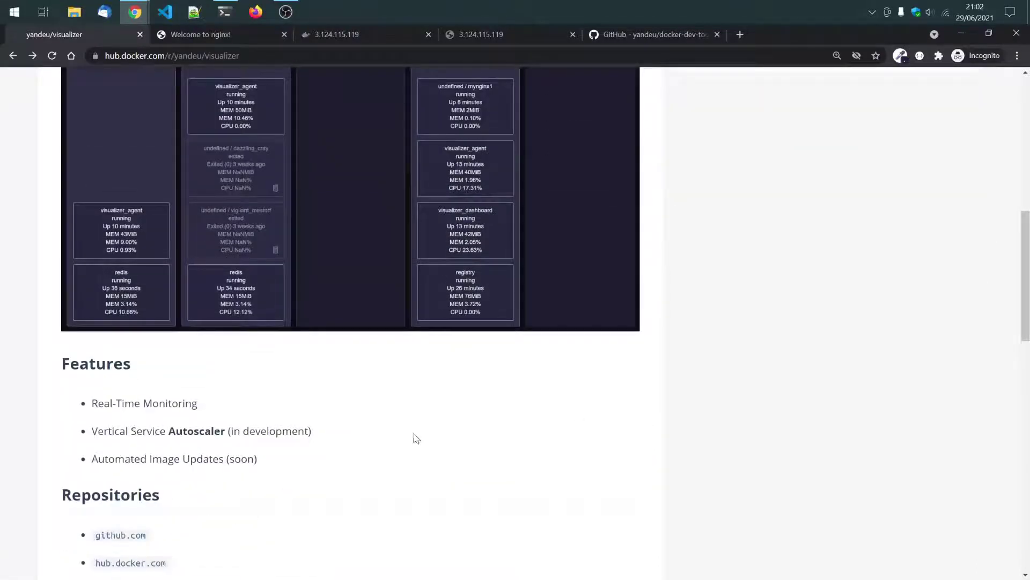
drag(166, 431, 236, 430)
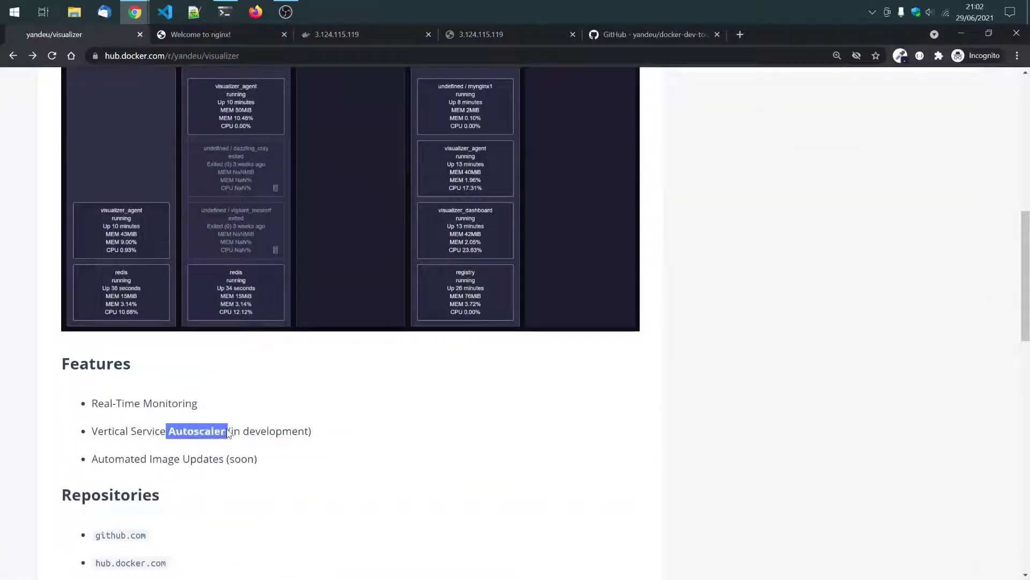
drag(312, 431, 230, 432)
click(231, 431)
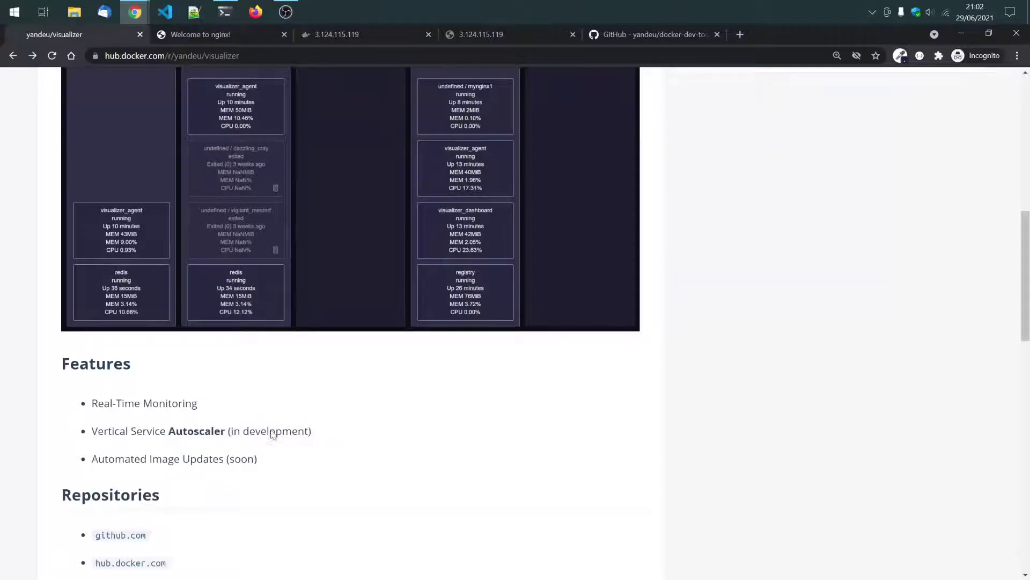
scroll(828, 422, up, 3)
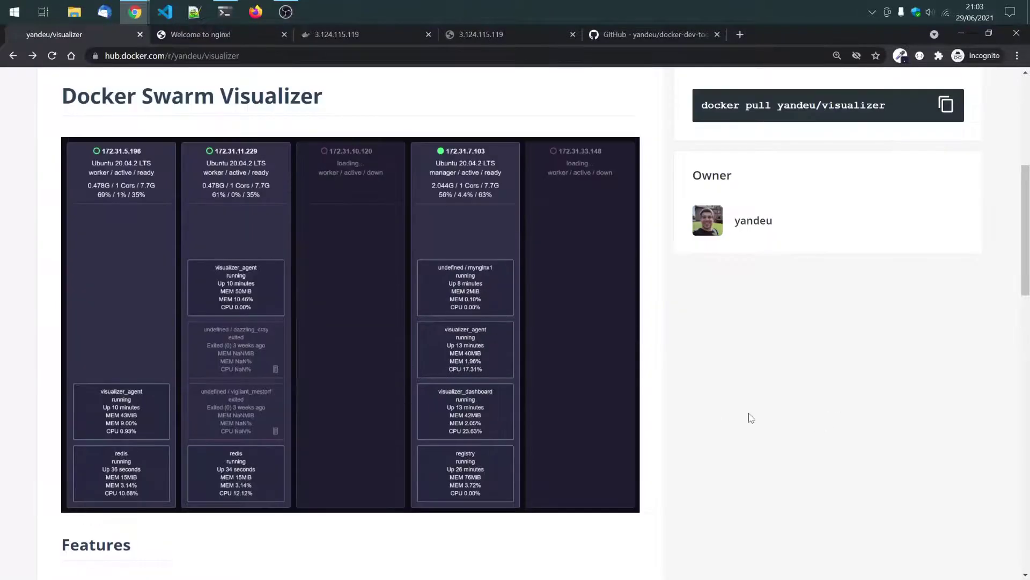
scroll(698, 421, down, 3)
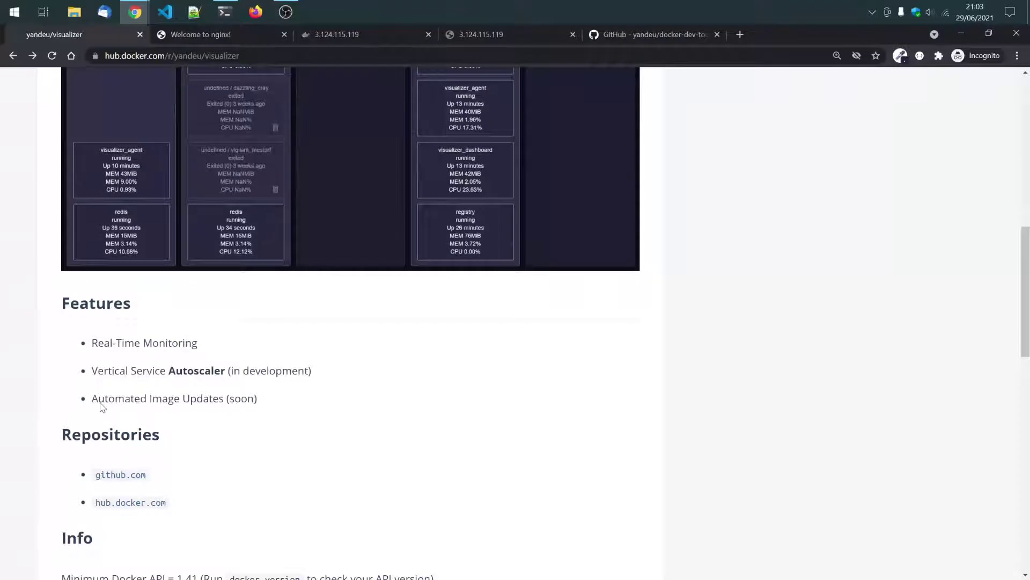
mouse_move(91, 400)
mouse_down()
mouse_move(265, 404)
mouse_move(92, 409)
mouse_up()
click(119, 407)
drag(279, 406, 92, 402)
click(302, 397)
scroll(306, 410, down, 4)
scroll(322, 418, up, 9)
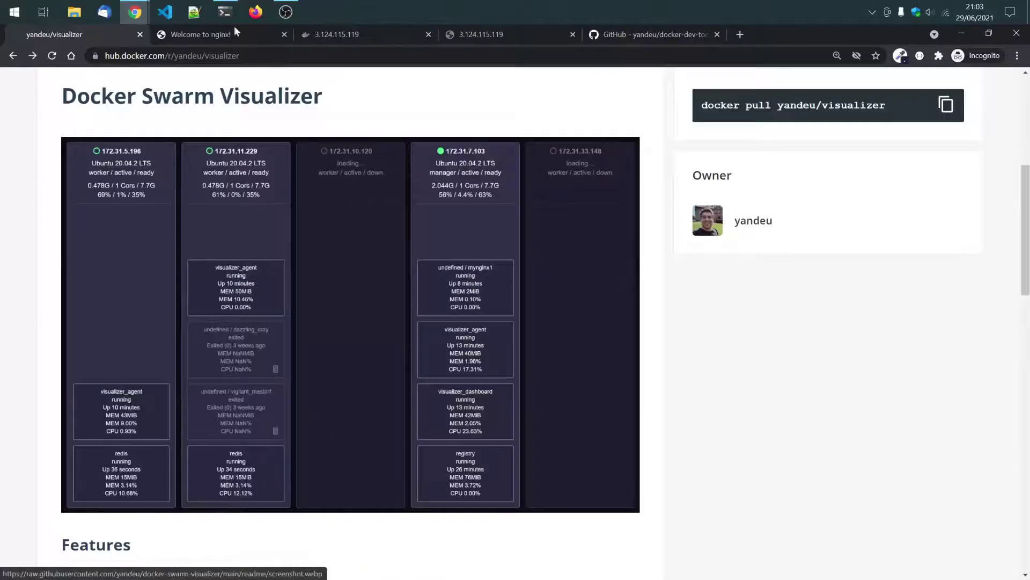
Step: Run docker node ls to list three ready swarm nodes, then show the nginx page on 8080
key(alt+Tab)
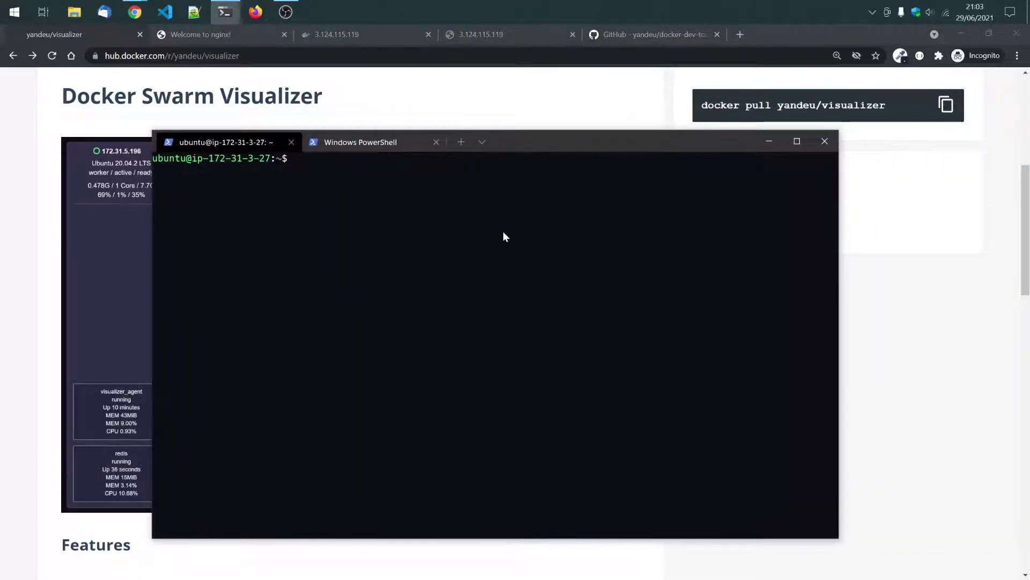
text(docker node ls)
key(Return)
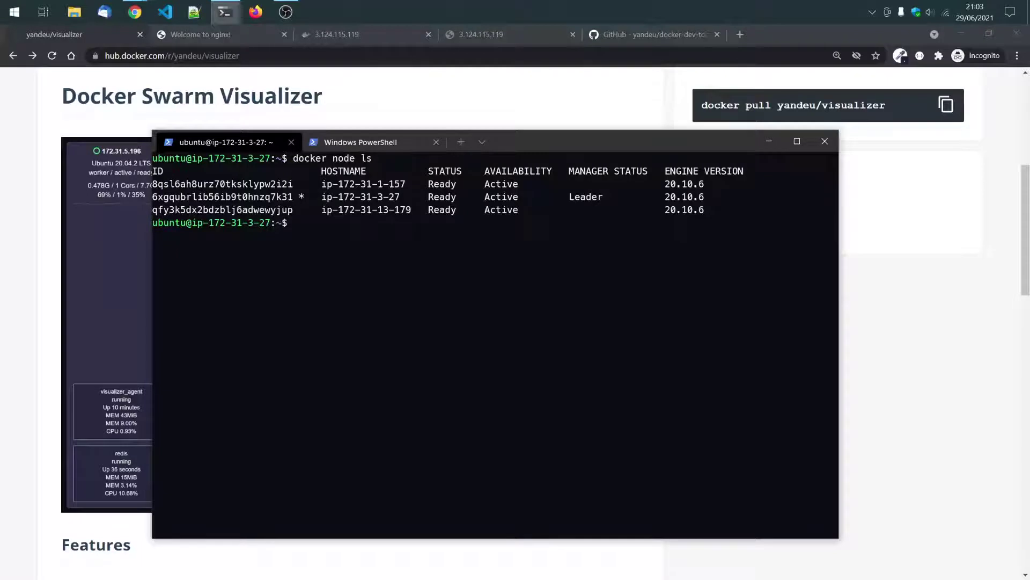
click(768, 141)
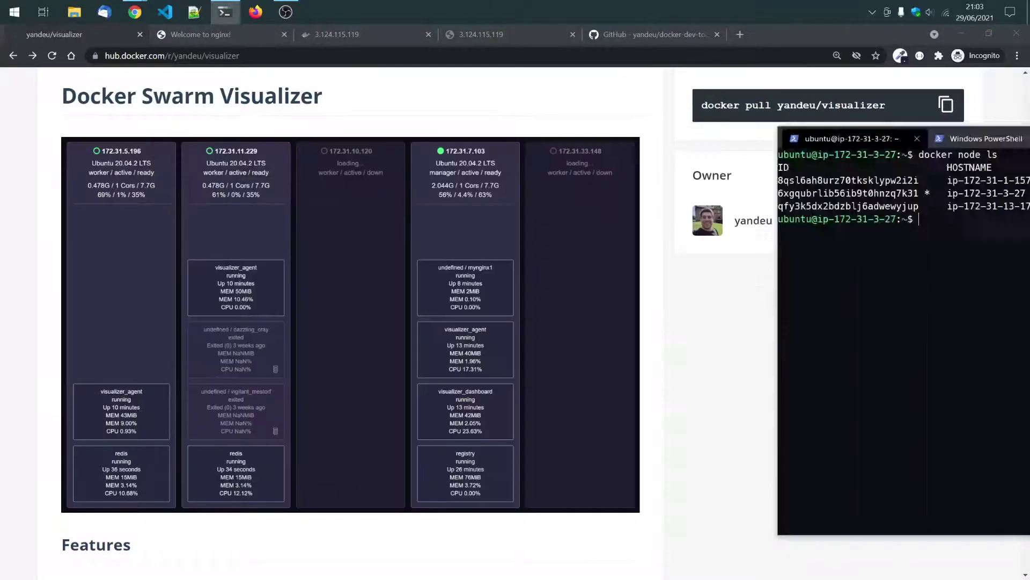
click(204, 33)
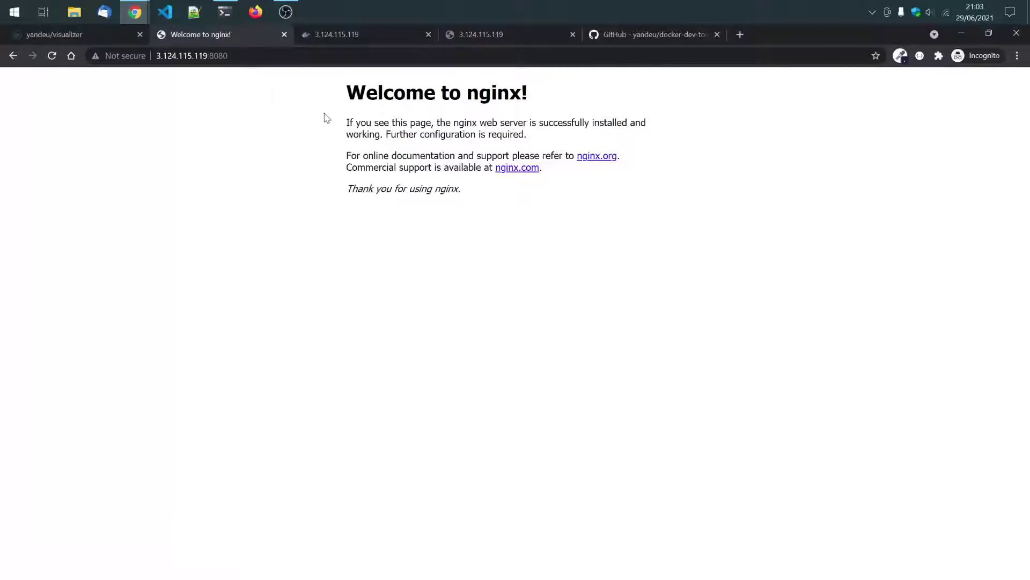
Step: Reload the 3.124.115.119:9500 page twice; it still can't be reached
click(337, 37)
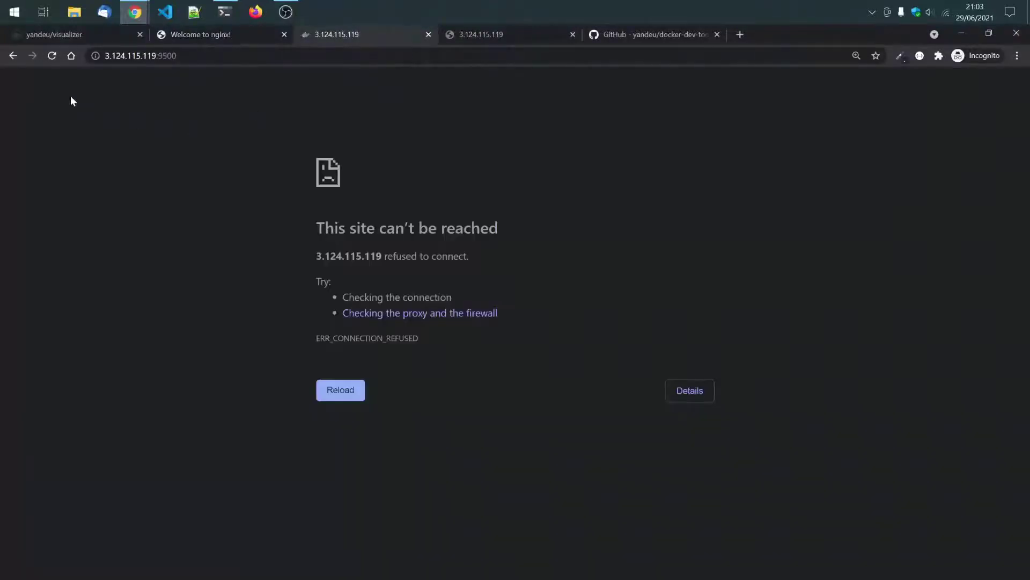
click(52, 58)
click(53, 56)
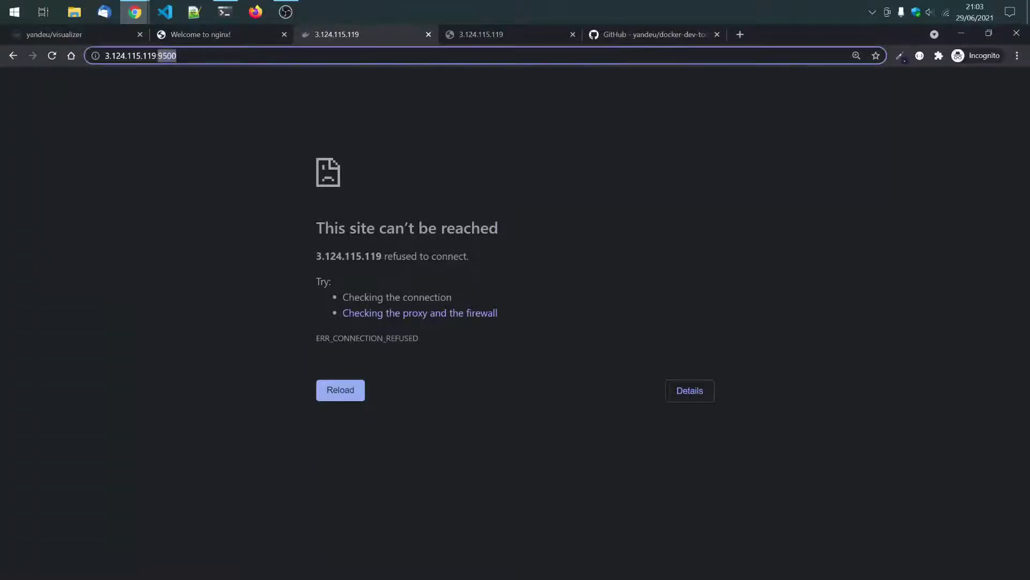
Step: Reload the port 3000 page three times; the connection is still refused
click(476, 37)
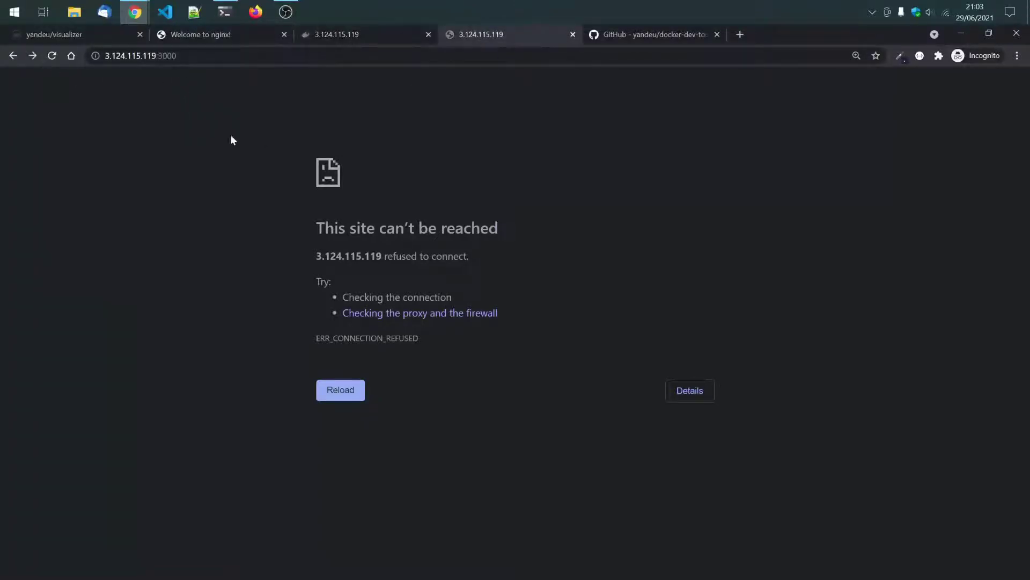
click(51, 58)
click(50, 63)
key(F5)
Step: Open visualizer.stack.yml in vi, using Tab completion for the file name
click(93, 37)
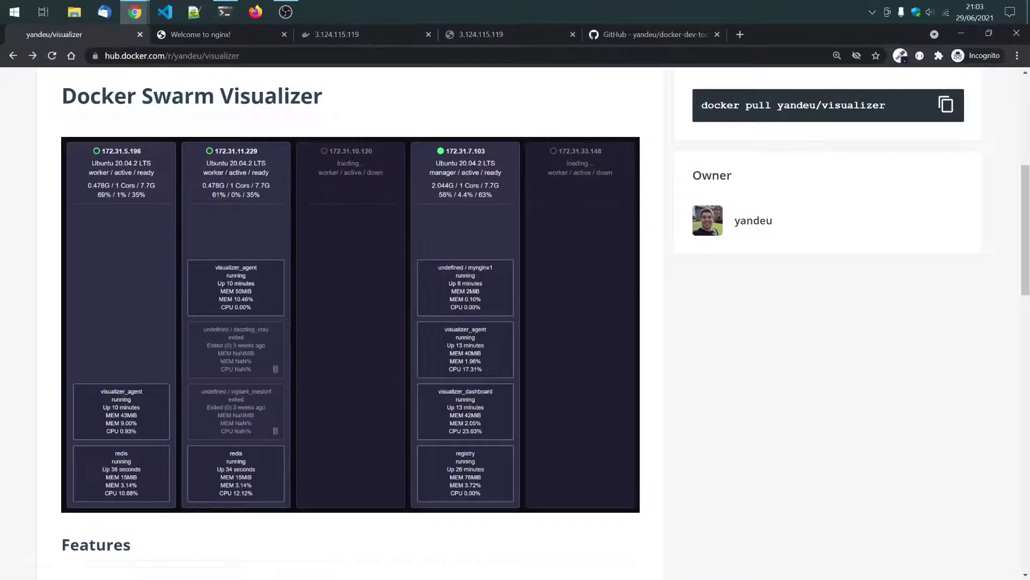
key(alt+Tab)
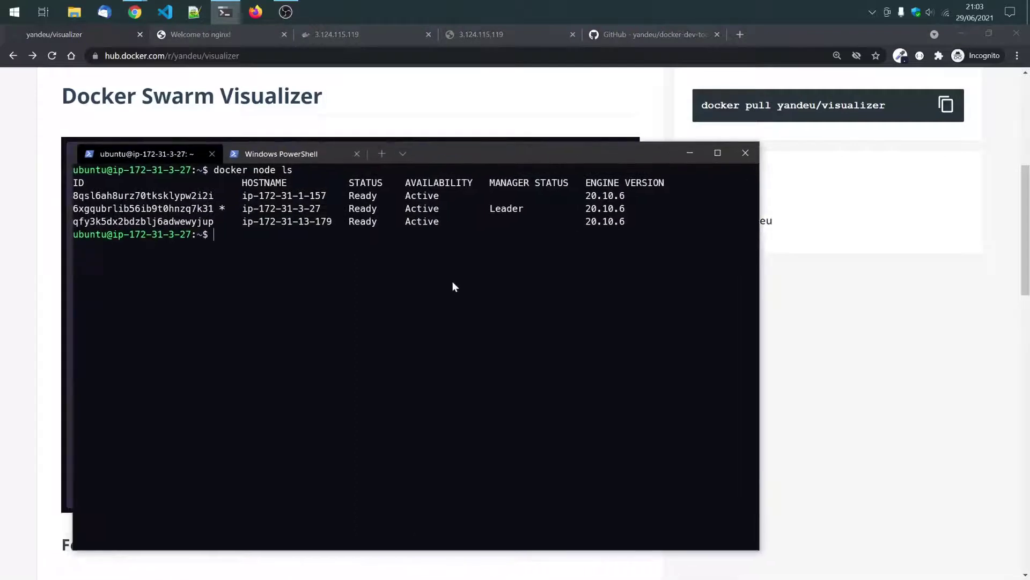
text(vi)
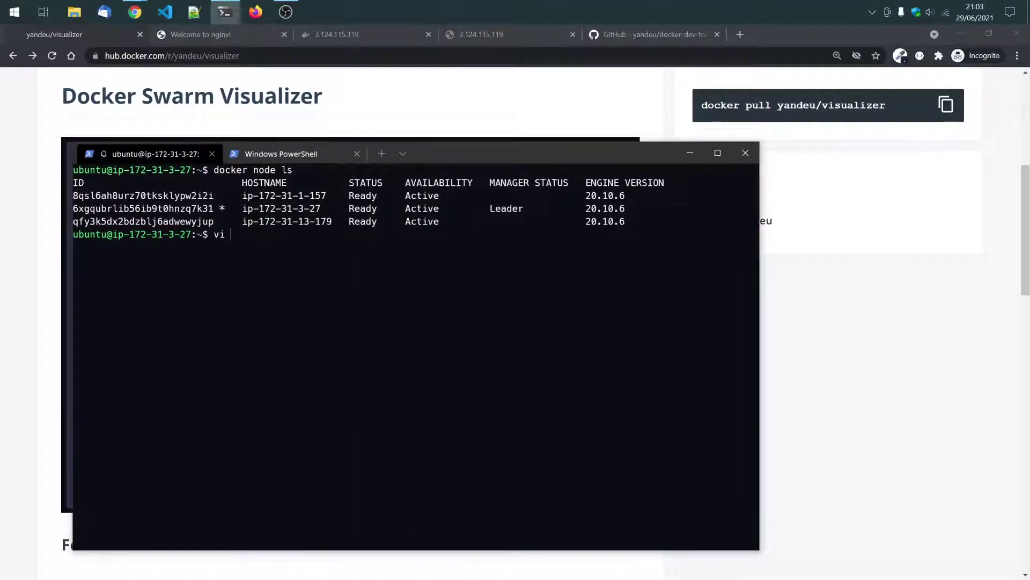
key(Tab)
key(Tab)
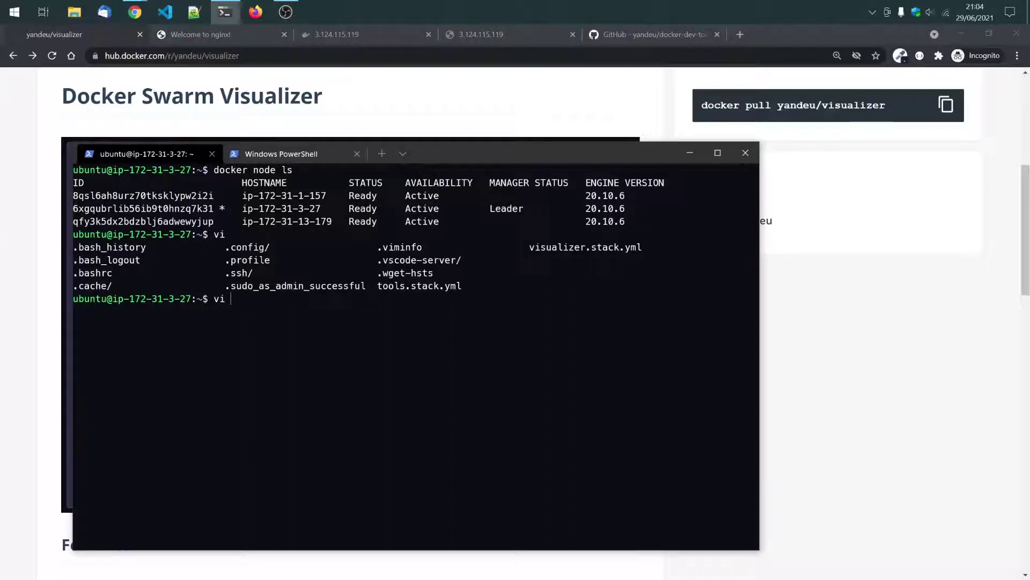
text(vi)
key(Tab)
key(Return)
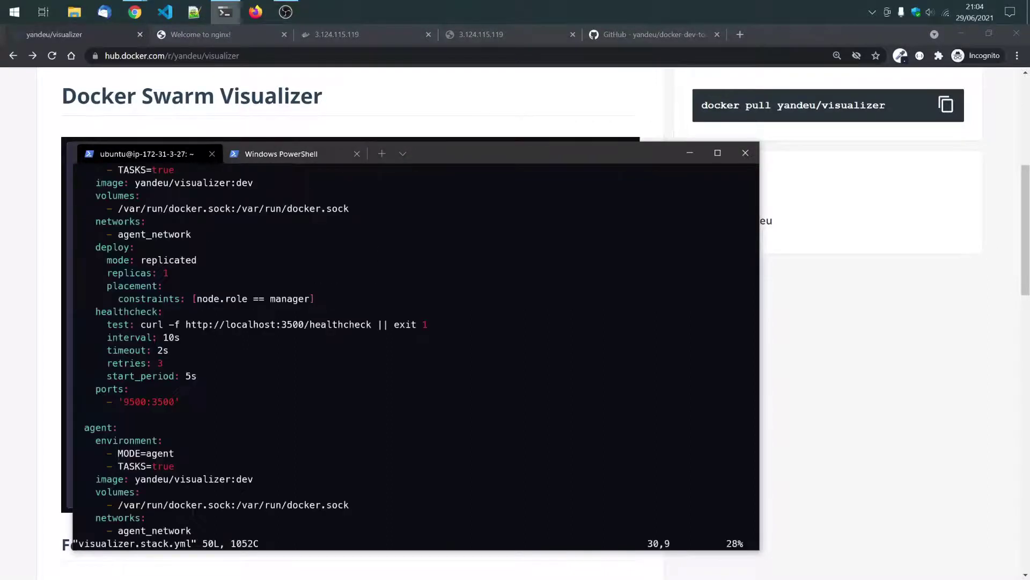
Step: Inspect the manager service lines: MODE=manager, TASKS=true, image and replicas
key(g)
key(g)
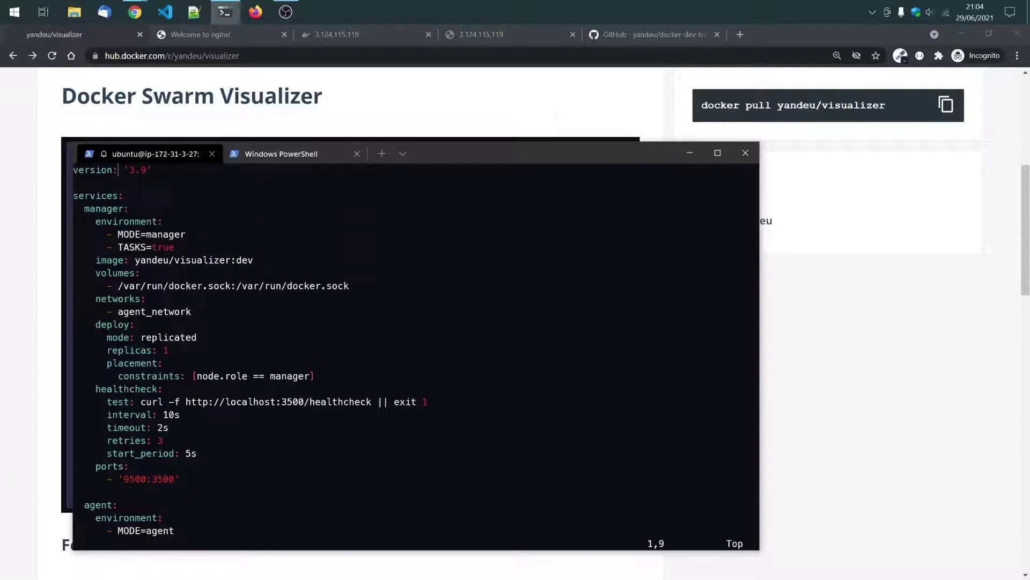
key(j)
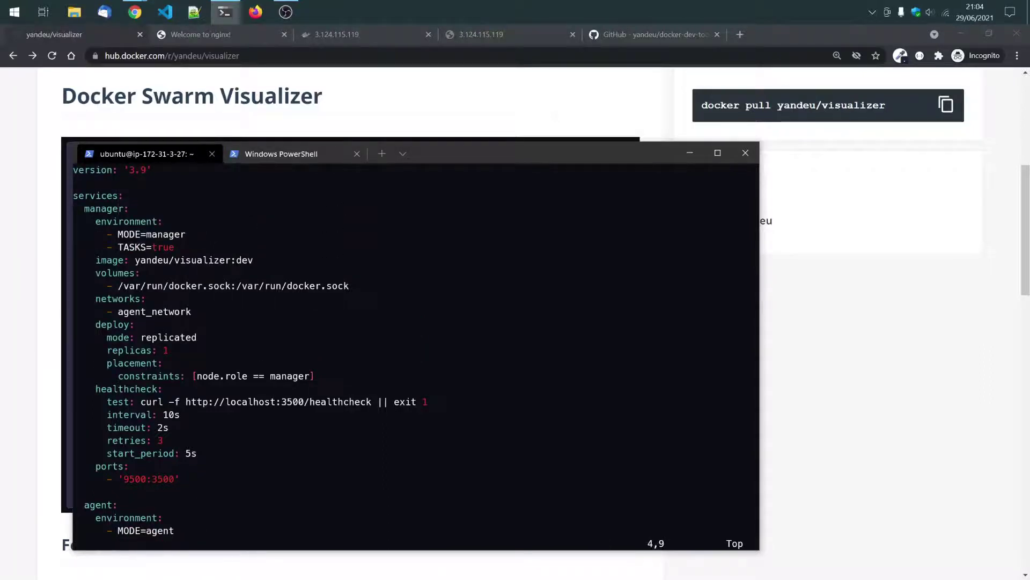
key(j)
key(j)
key(j)
key(l)
key(l)
key(l)
key(l)
click(152, 260)
key(Down)
key(Down)
key(Down)
key(Down)
key(Up)
Step: Review the 9500:3500 ports mapping and the agent service block, then quit vi with :q
key(Down)
key(Down)
key(Down)
key(Down)
key(Down)
key(Down)
key(Down)
key(Down)
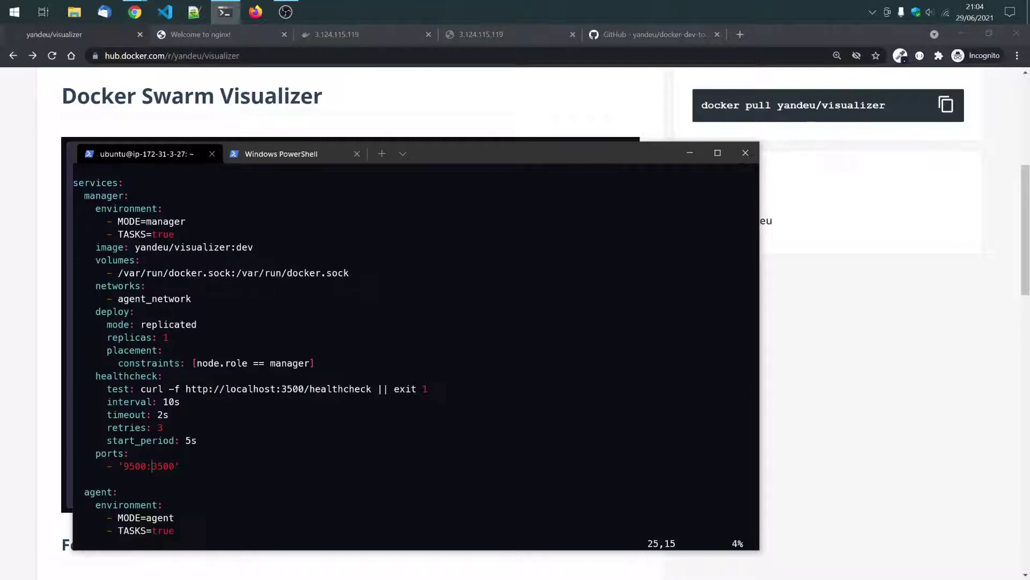
key(Left)
key(Down)
key(Down)
key(Down)
key(Down)
key(Down)
key(Down)
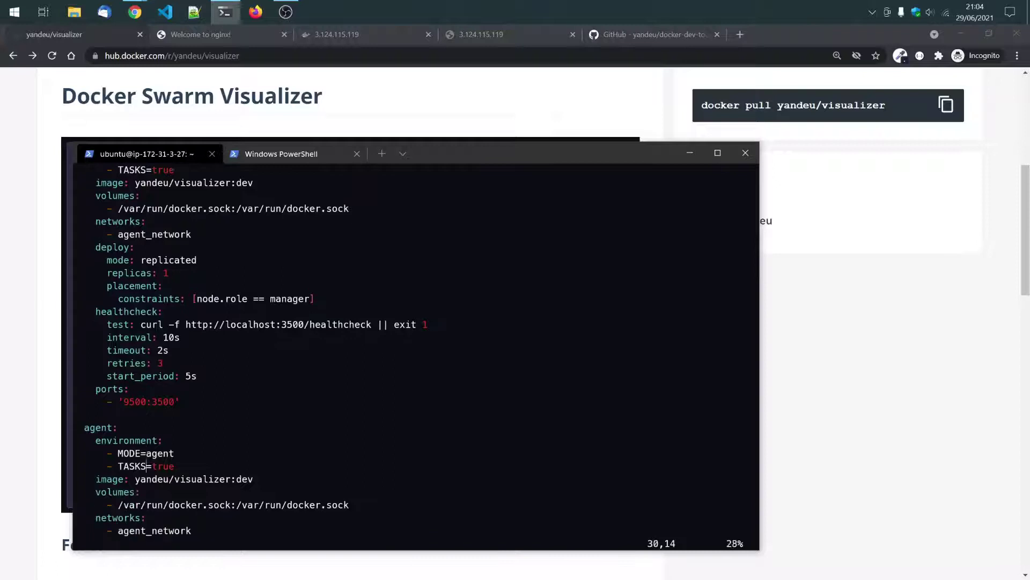
key(Down)
key(Down)
key(Down)
key(Down)
key(Down)
key(Down)
key(Down)
key(Down)
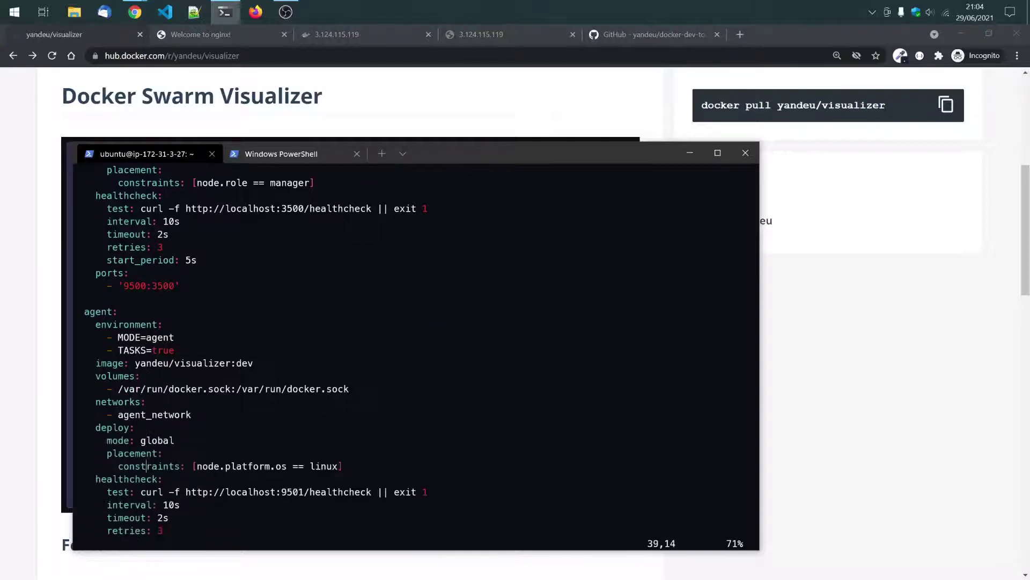
key(Down)
key(Down)
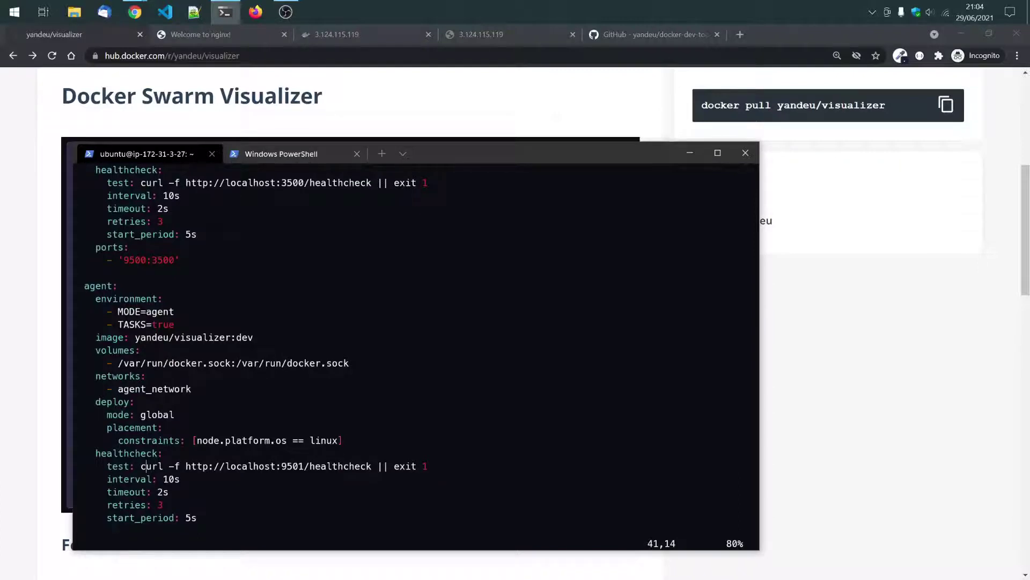
key(Down)
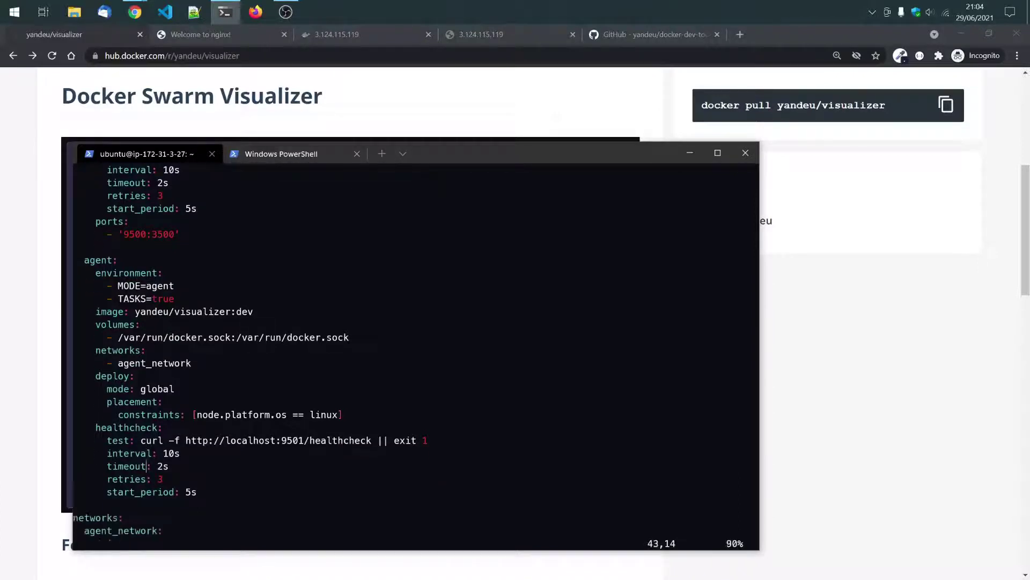
key(Up)
key(Up)
key(Up)
key(Up)
key(Up)
key(Up)
key(Up)
key(Up)
key(Up)
key(Up)
key(Up)
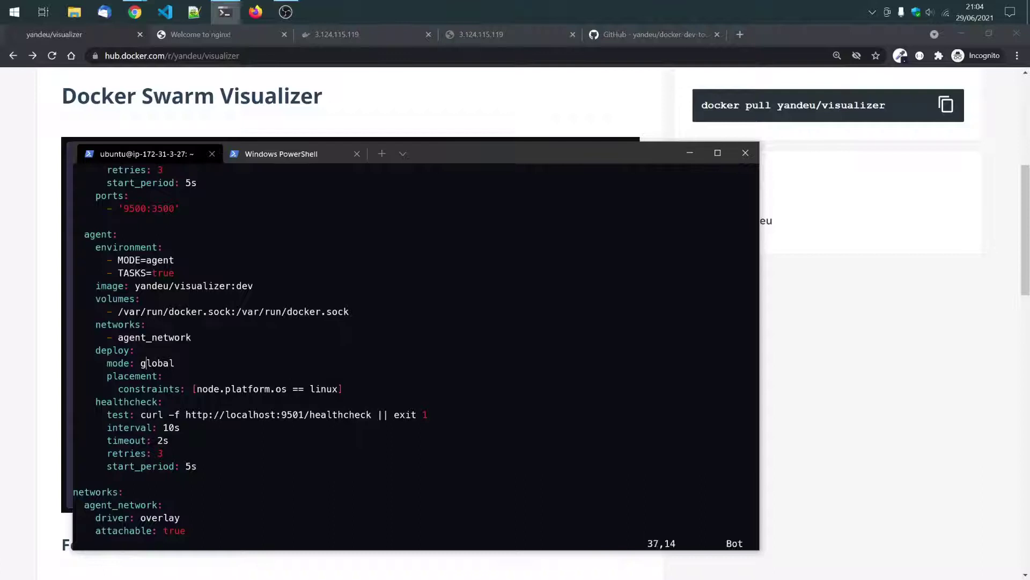
key(Up)
key(Right)
key(Right)
key(Right)
key(Down)
key(Down)
key(Down)
key(Down)
text(:q)
key(Return)
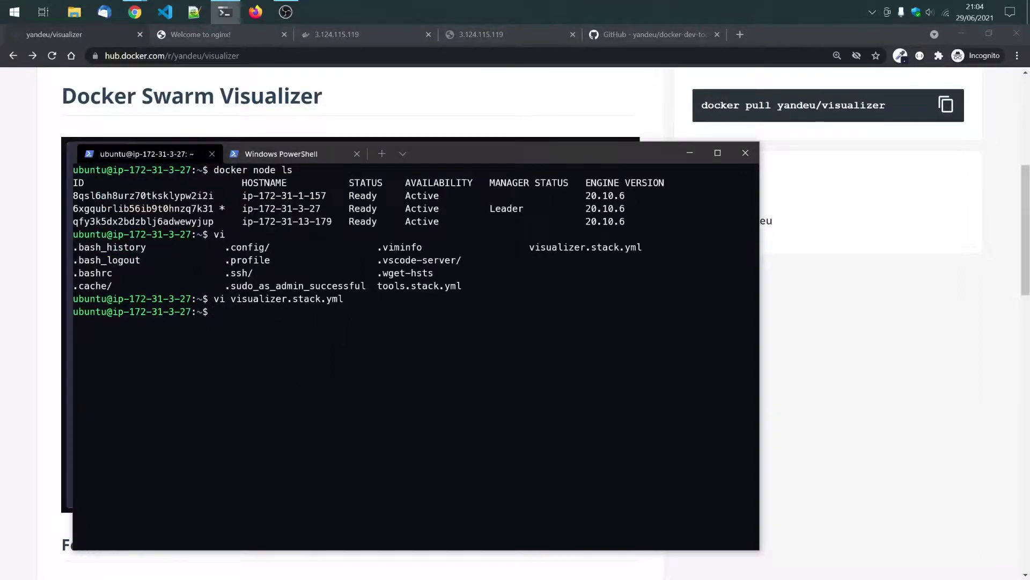
Step: Reload the yandeu/docker-dev-tools GitHub page and scroll over its stack files and README
drag(559, 156, 1029, 161)
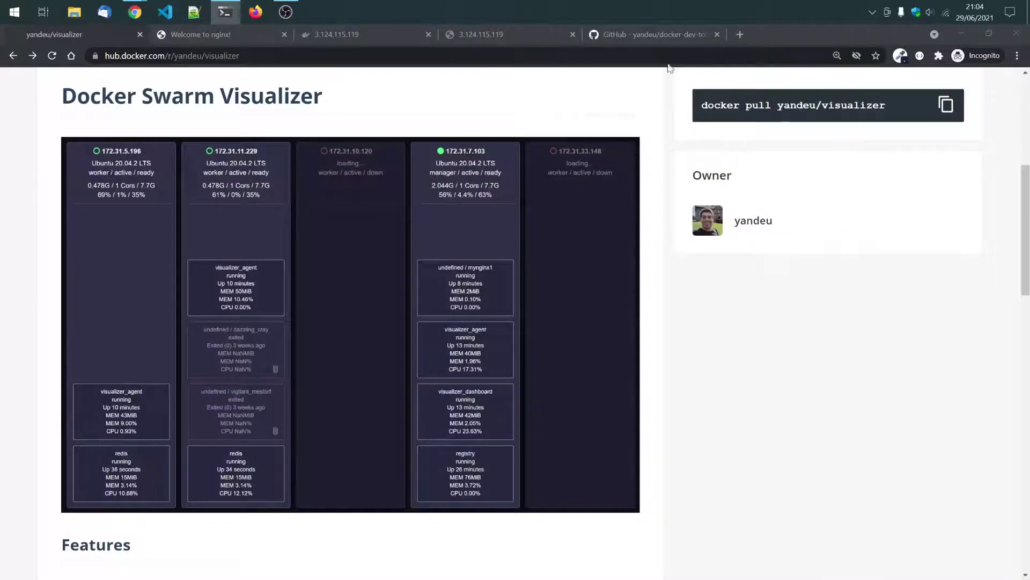
click(649, 36)
click(92, 131)
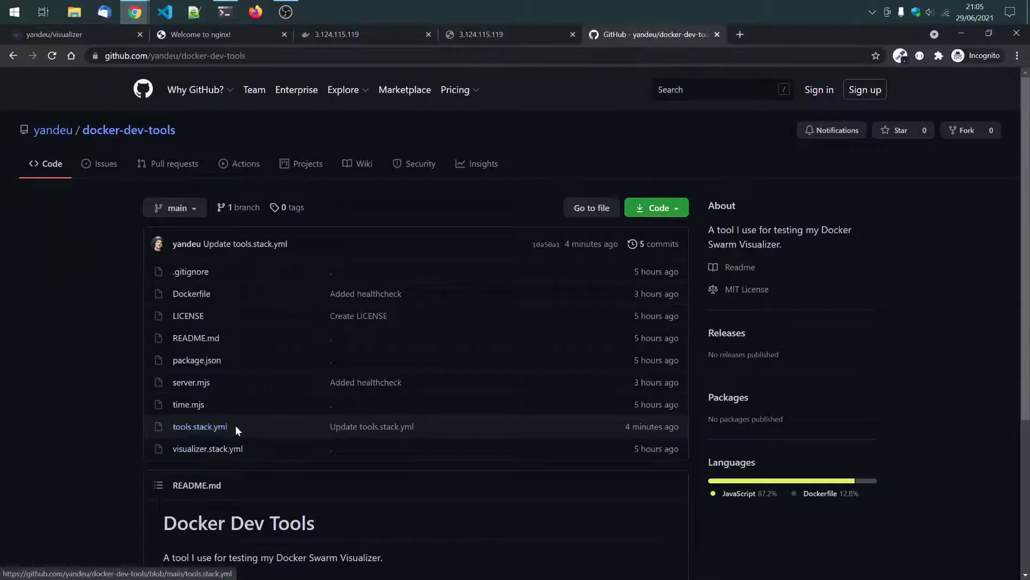
scroll(108, 376, down, 3)
scroll(105, 403, up, 1)
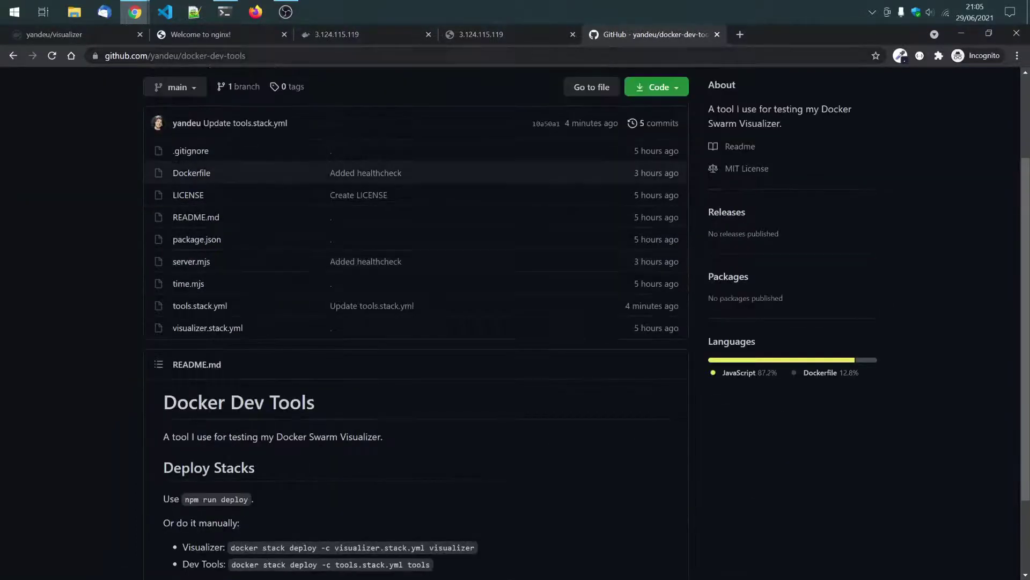
Step: Run docker stack deploy -c visualizer.stack.yml viz to create the viz stack
key(alt+Tab)
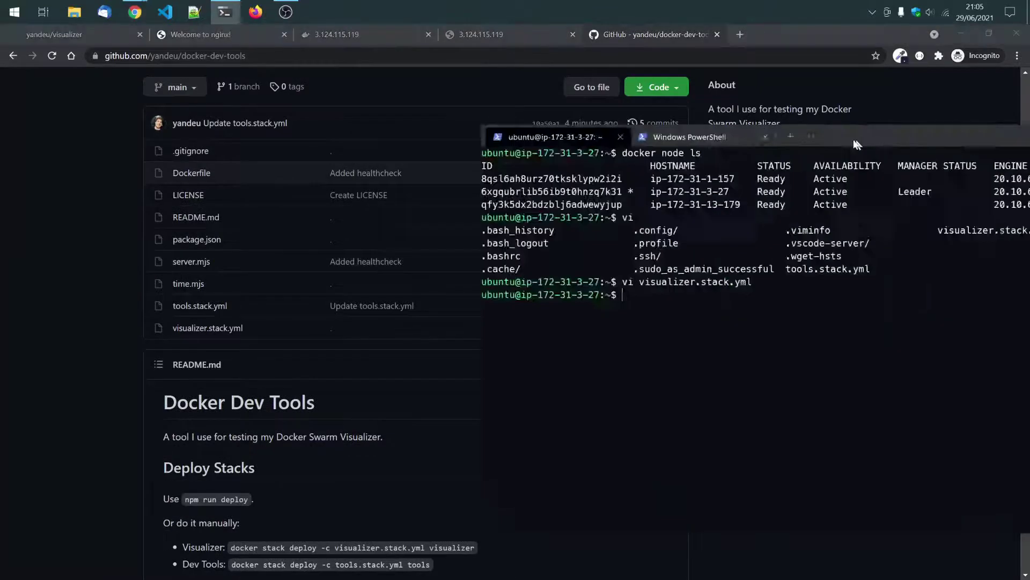
drag(791, 135, 446, 150)
click(327, 34)
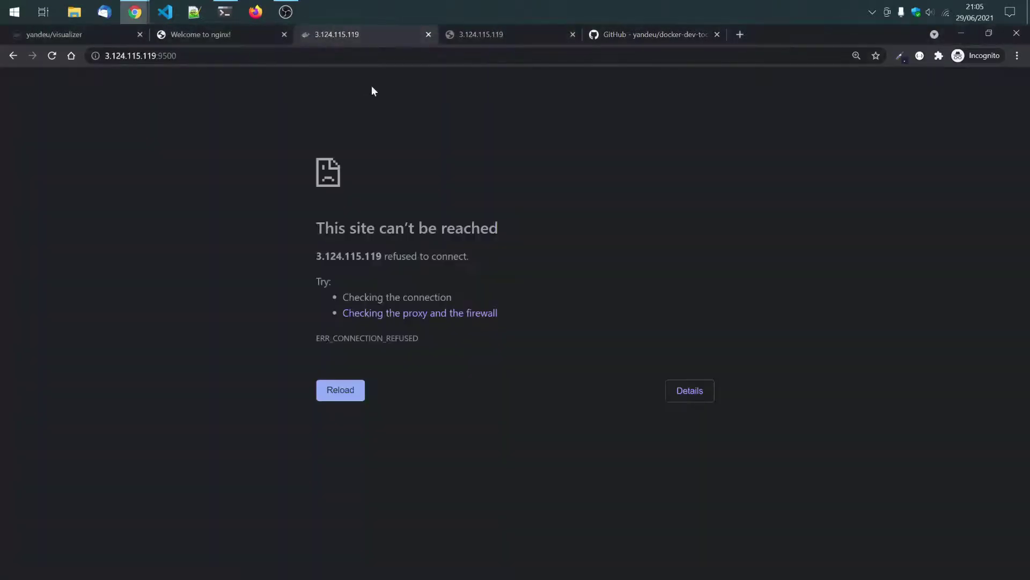
key(alt+Tab)
drag(435, 151, 472, 150)
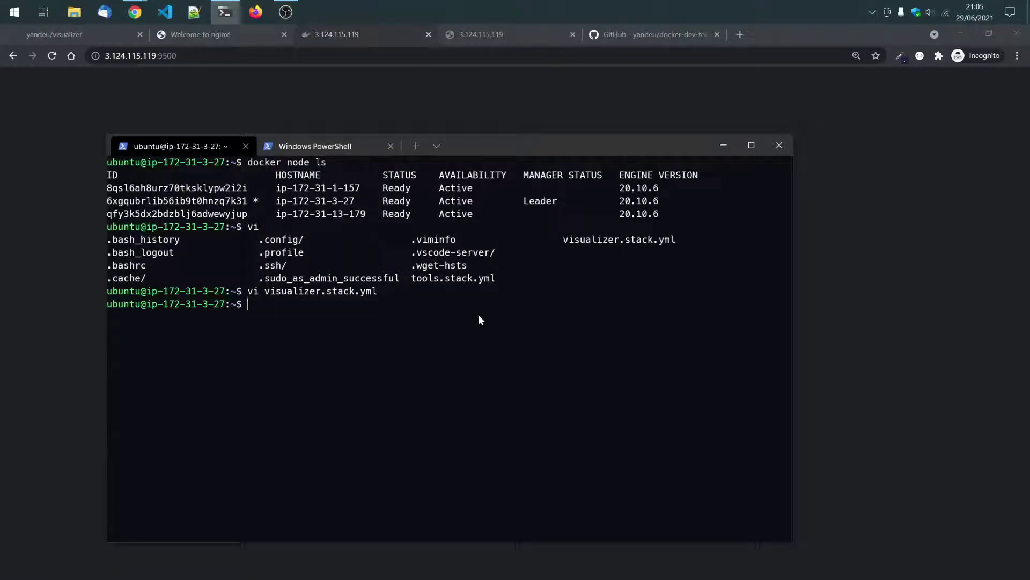
text(docker sty)
key(BackSpace)
text(ack deploy -c v)
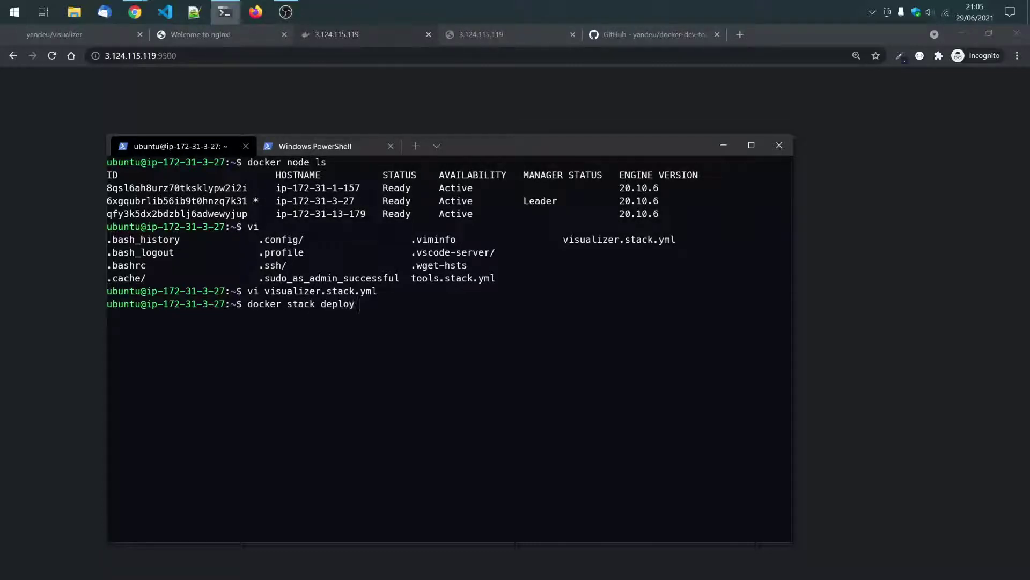
key(Tab)
text(viz)
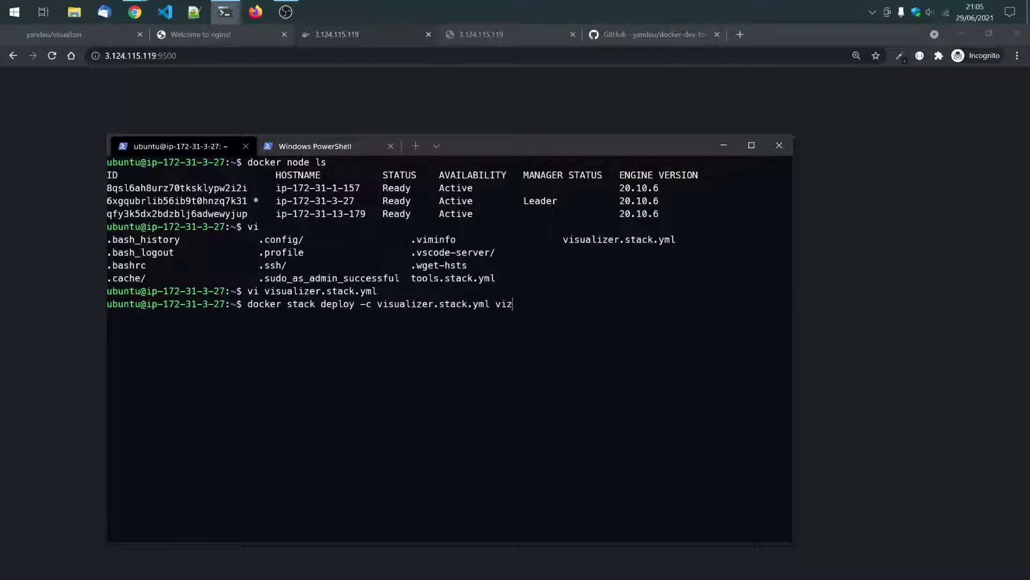
key(Return)
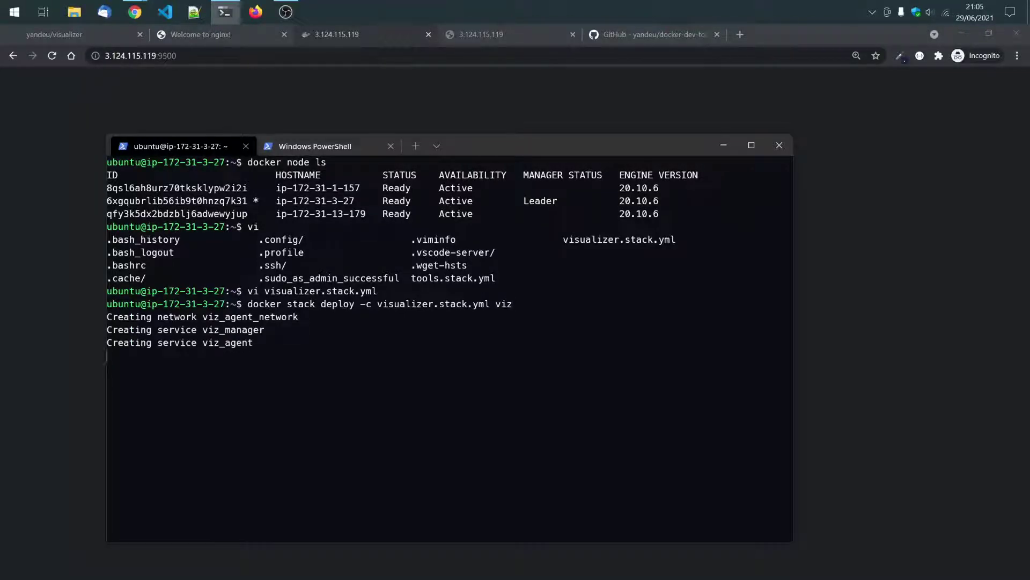
Step: Open tools.stack.yml in vi and point out the autoscale min=2 label
text(vi )
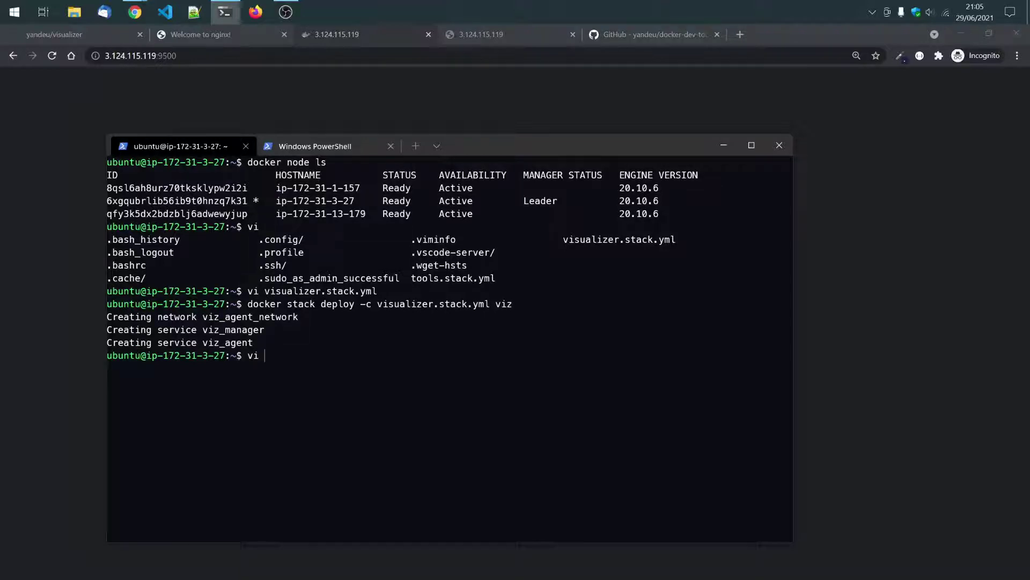
text(tools.stack.yml)
key(Return)
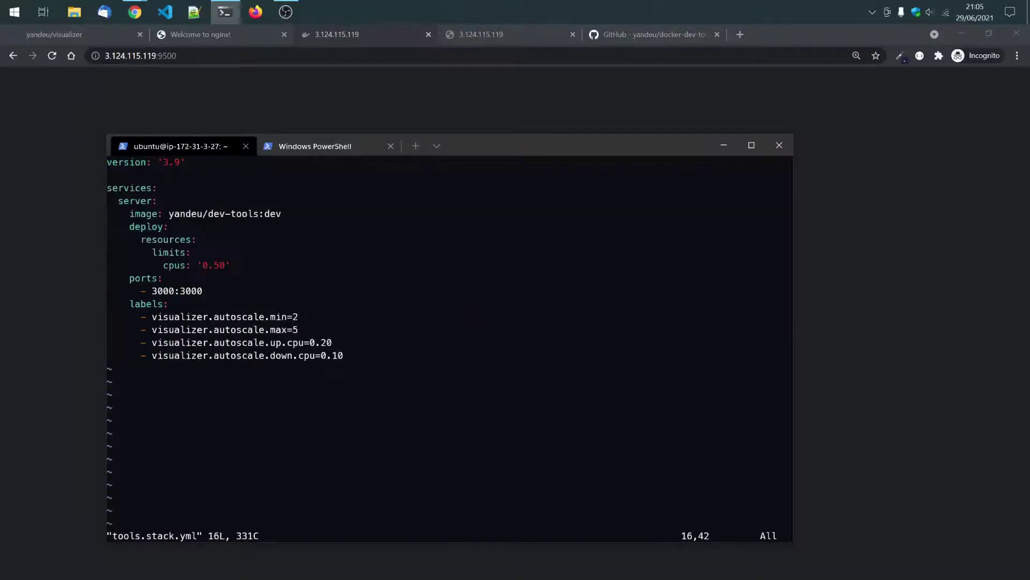
key(Up)
key(Up)
key(Up)
key(Up)
key(Up)
key(Up)
key(Up)
key(Up)
key(Up)
key(Up)
key(Up)
key(Down)
key(Down)
key(Down)
key(Down)
key(Down)
key(Down)
key(Down)
drag(200, 321, 276, 319)
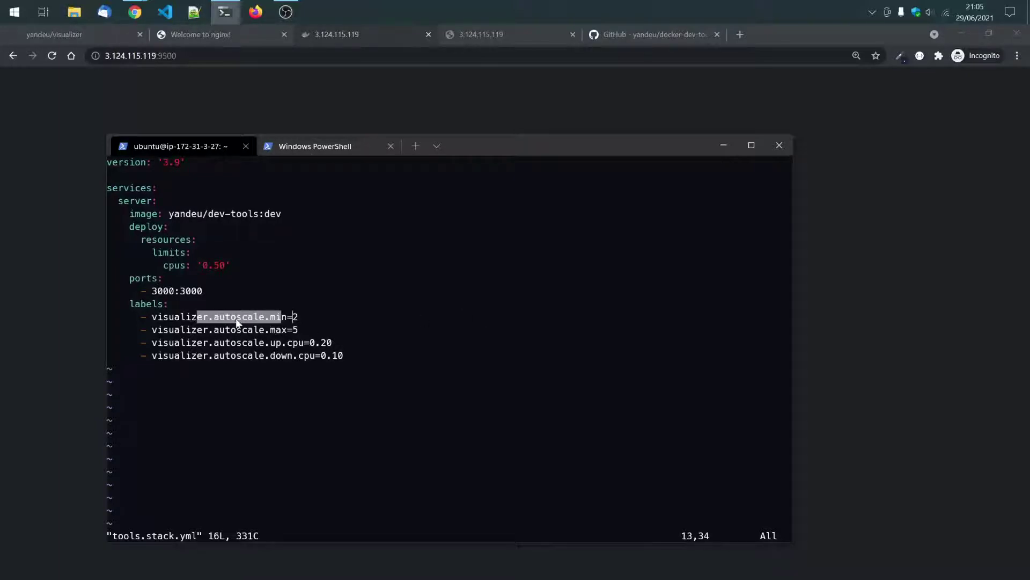
drag(329, 316, 282, 338)
click(312, 327)
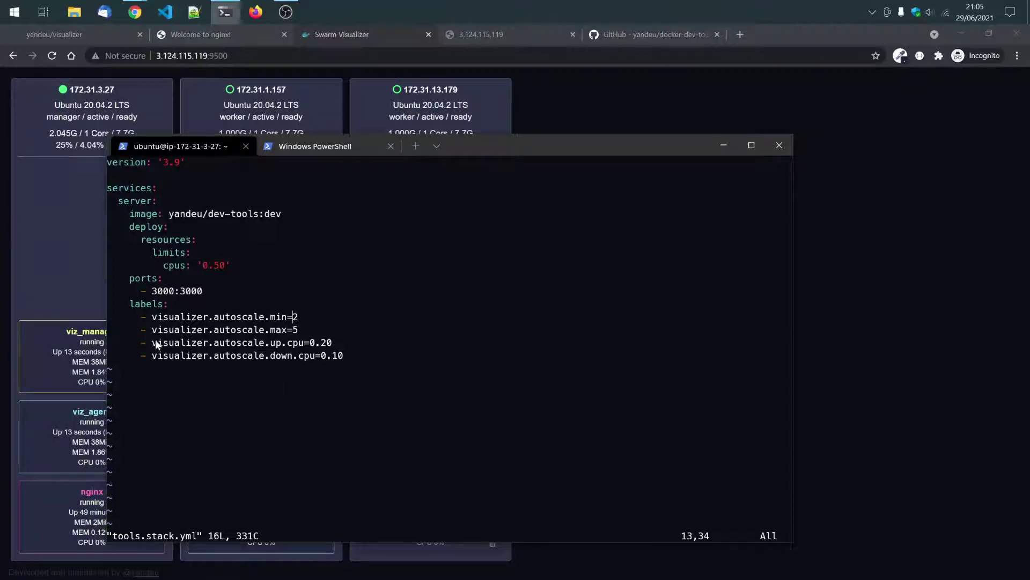
Step: Highlight the scale-up cpu=0.20 and scale-down cpu=0.10 thresholds and the 0.50 CPU limit
drag(156, 344, 341, 352)
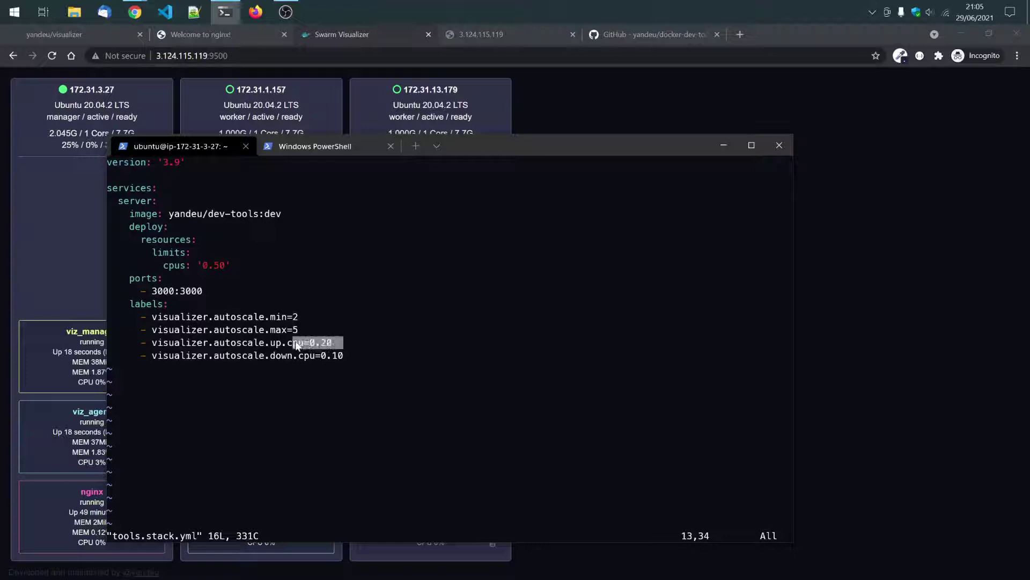
drag(296, 345, 294, 344)
drag(352, 357, 295, 355)
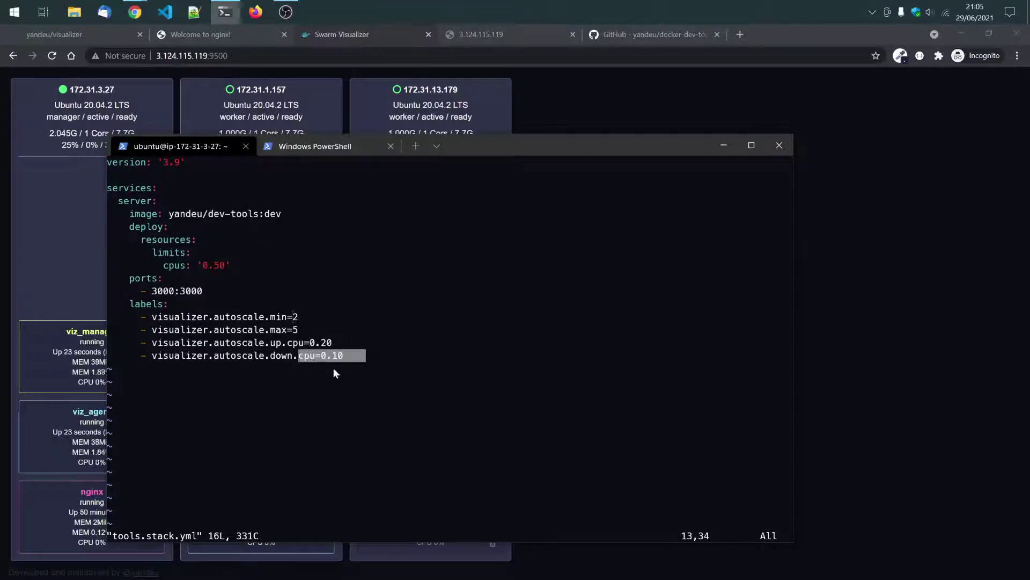
click(356, 361)
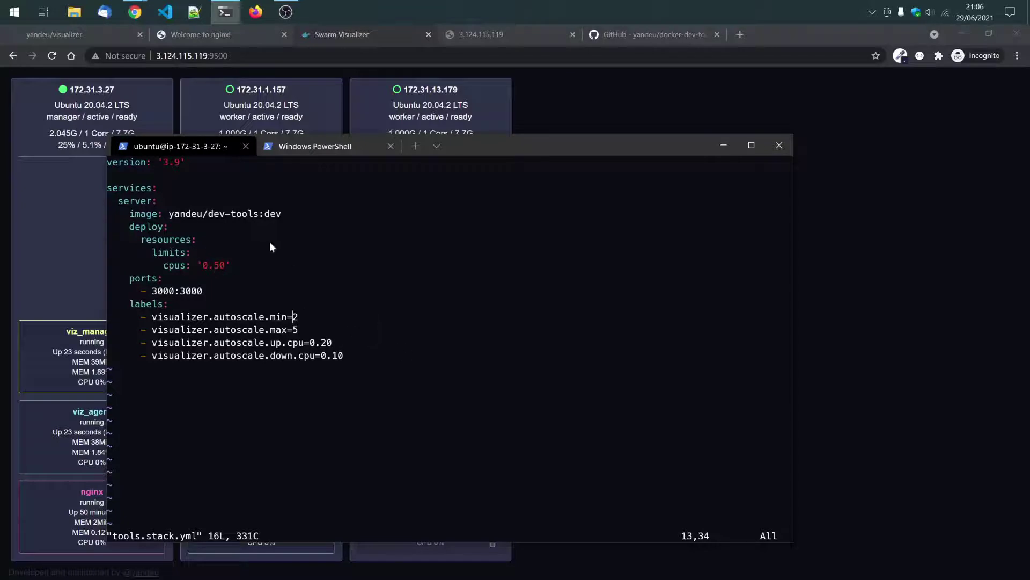
drag(245, 266, 176, 266)
Step: Quit vi and run docker stack deploy -c tools.stack.yml tools, creating tools_default and tools_server
text(:q)
key(Return)
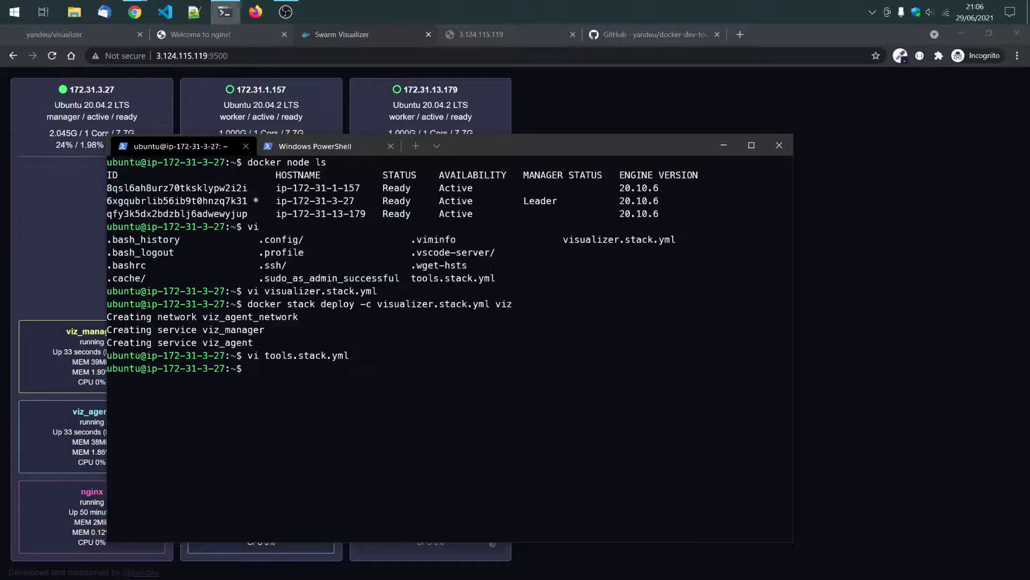
text(docker stack deploy -c )
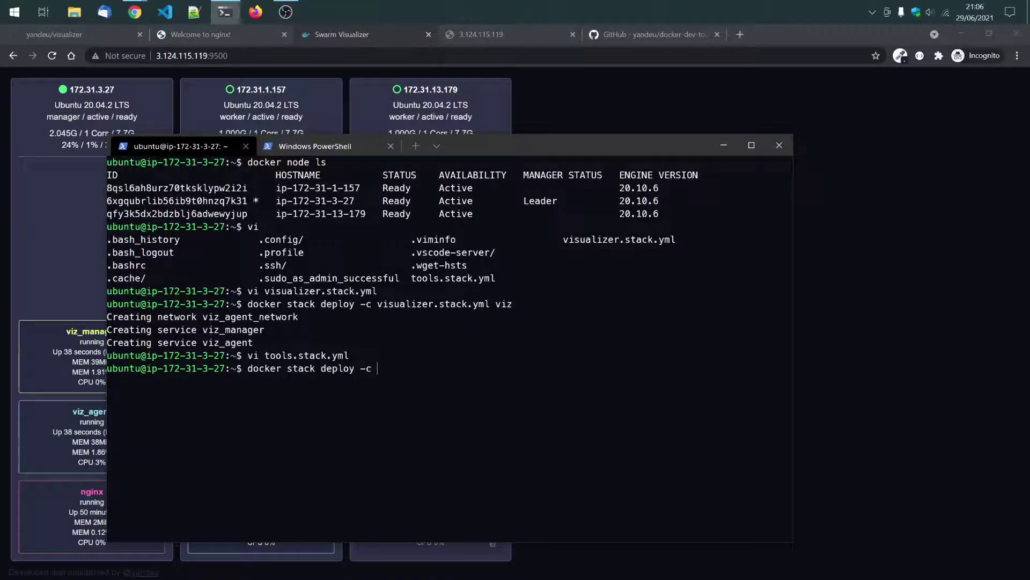
text(t)
key(Tab)
text(tools)
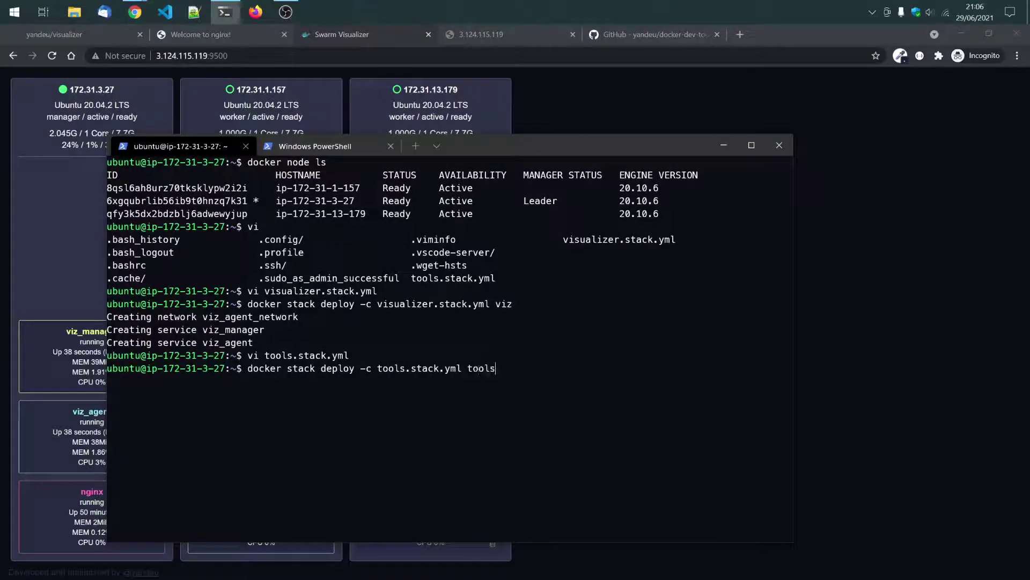
key(Return)
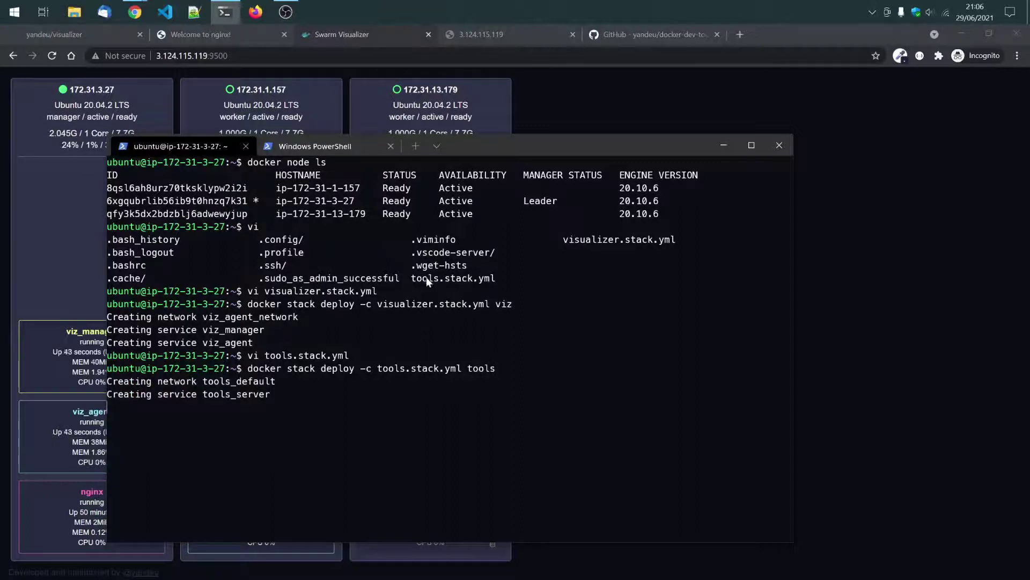
key(alt+Tab)
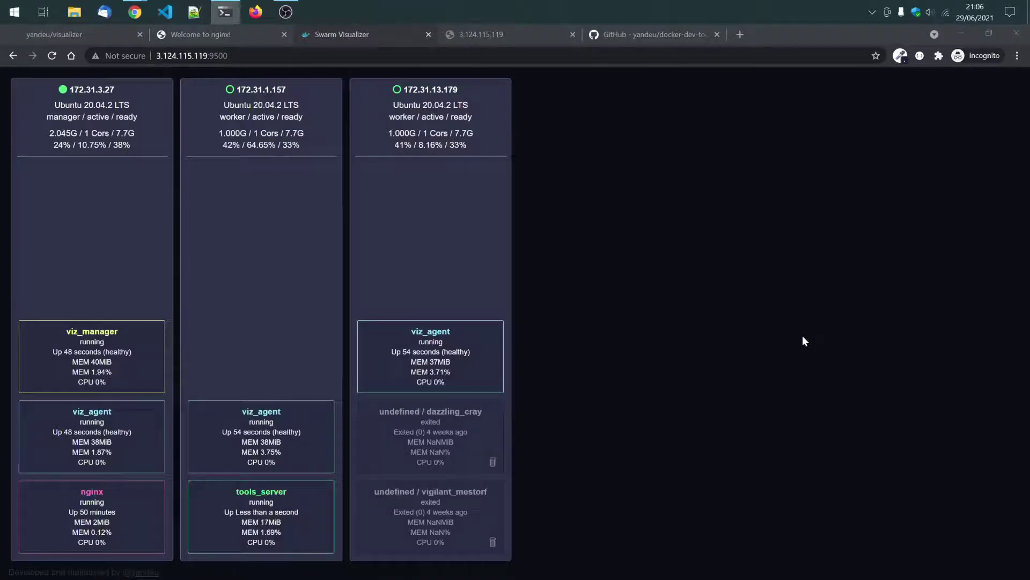
Step: Zoom in the visualizer to confirm tools_server running on worker 172.31.1.157
key(ctrl+plus)
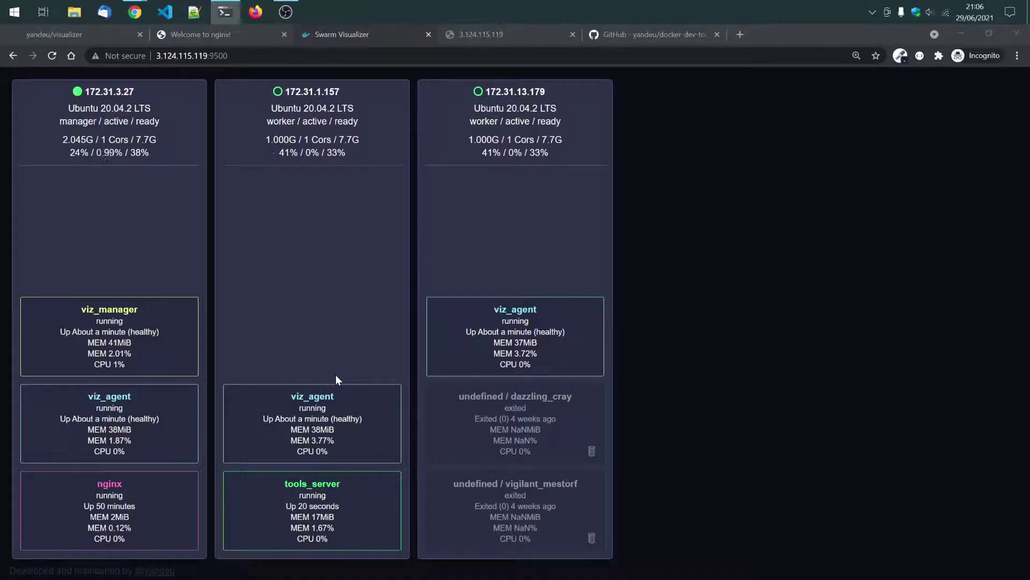
Step: Reload the port 3000 route list, select the /heavy-work path, and return to Swarm Visualizer
click(471, 34)
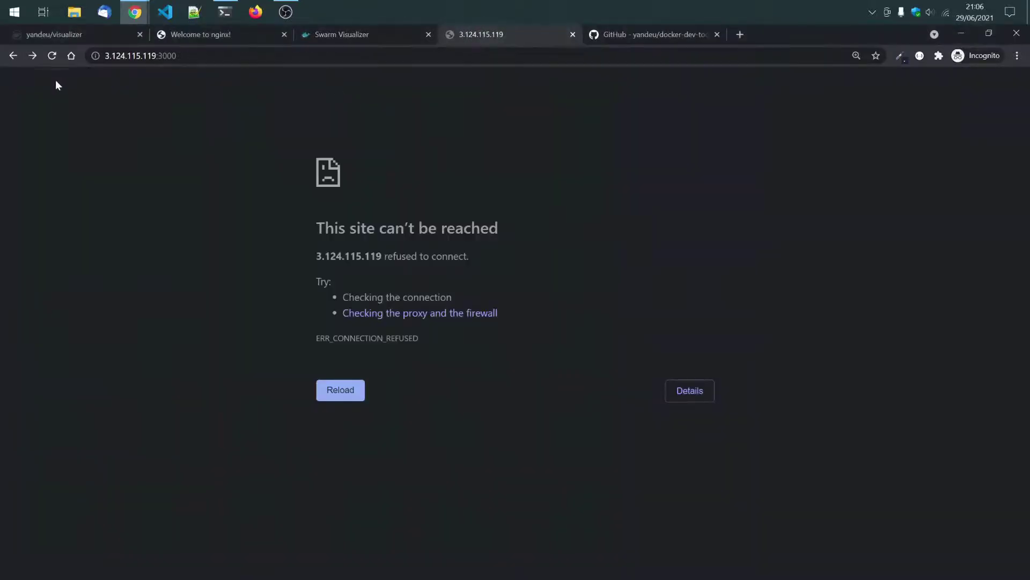
click(51, 55)
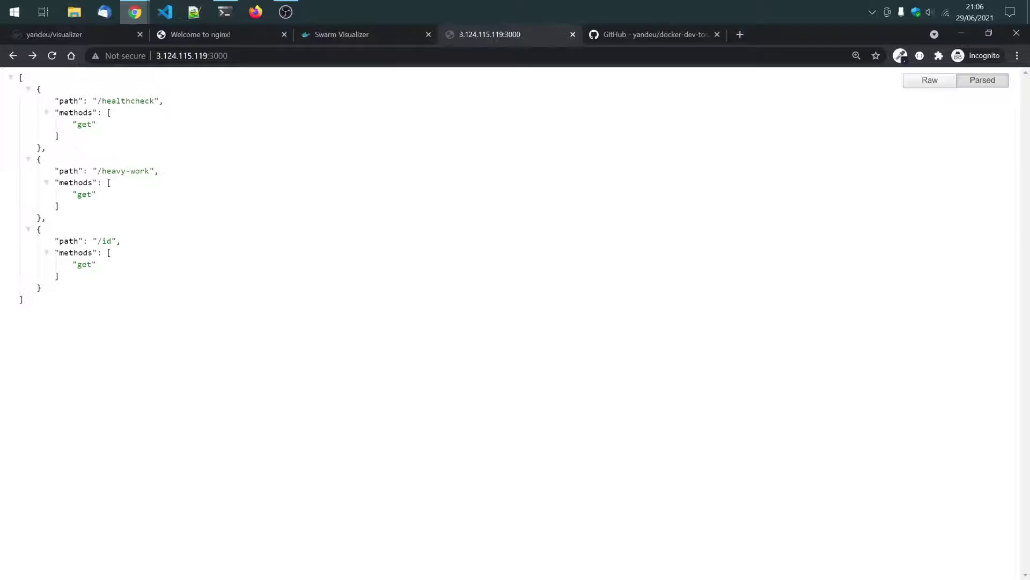
drag(151, 171, 97, 170)
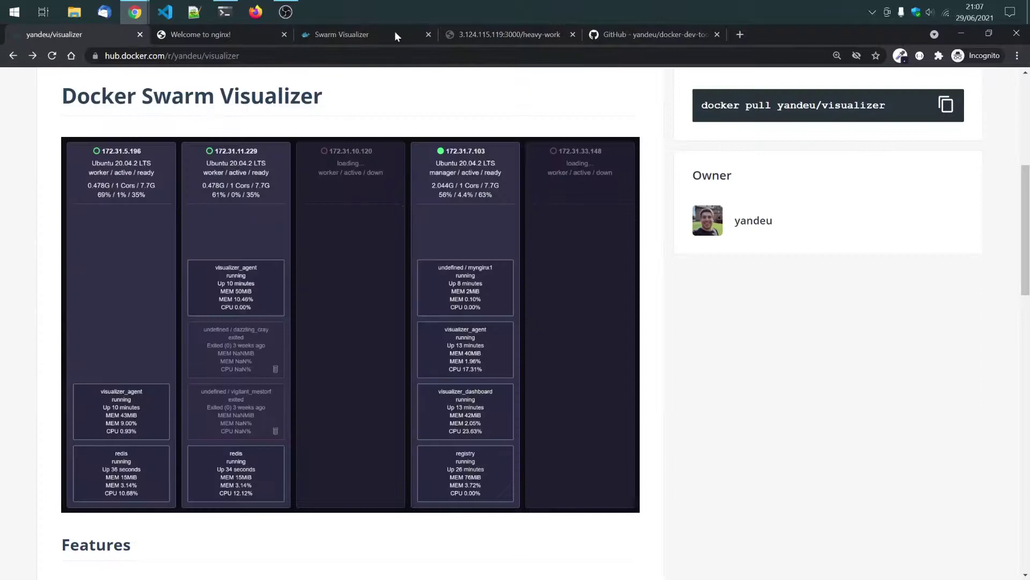
click(376, 32)
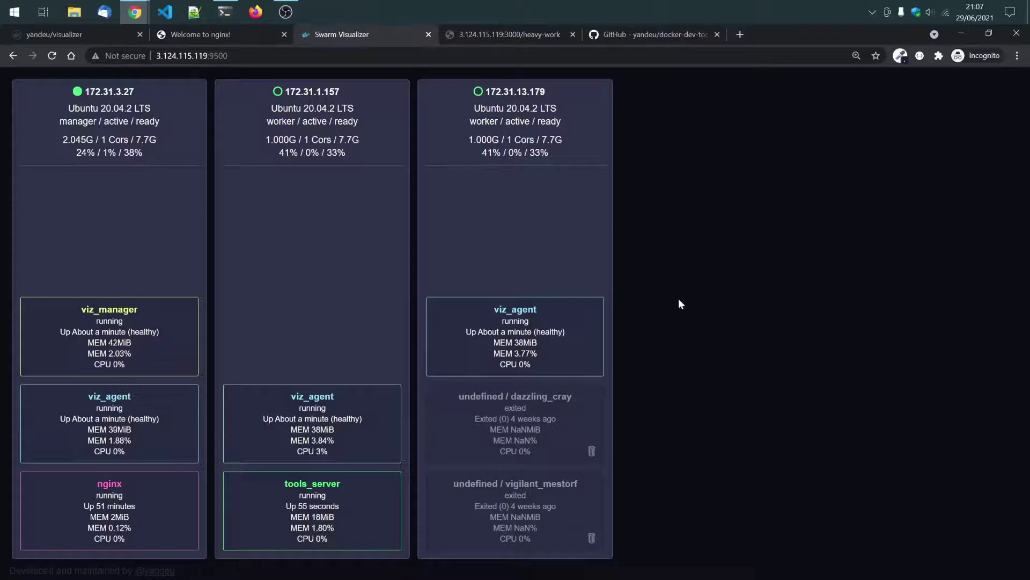
Step: Launch wsl ab -c 5 -n 100000 against the pasted /heavy-work URL
click(285, 539)
click(322, 539)
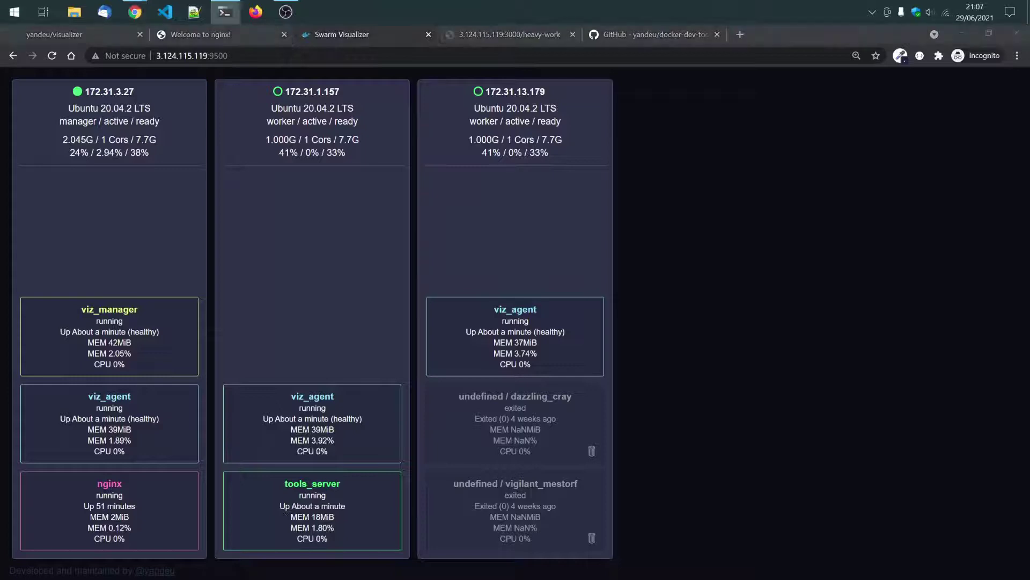
click(225, 12)
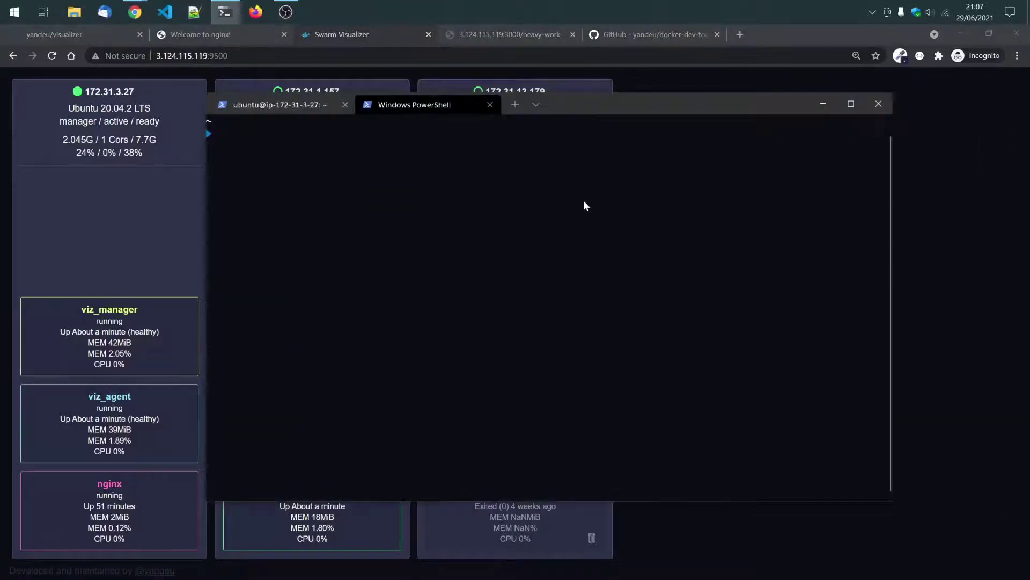
text(wsl ab -c 5)
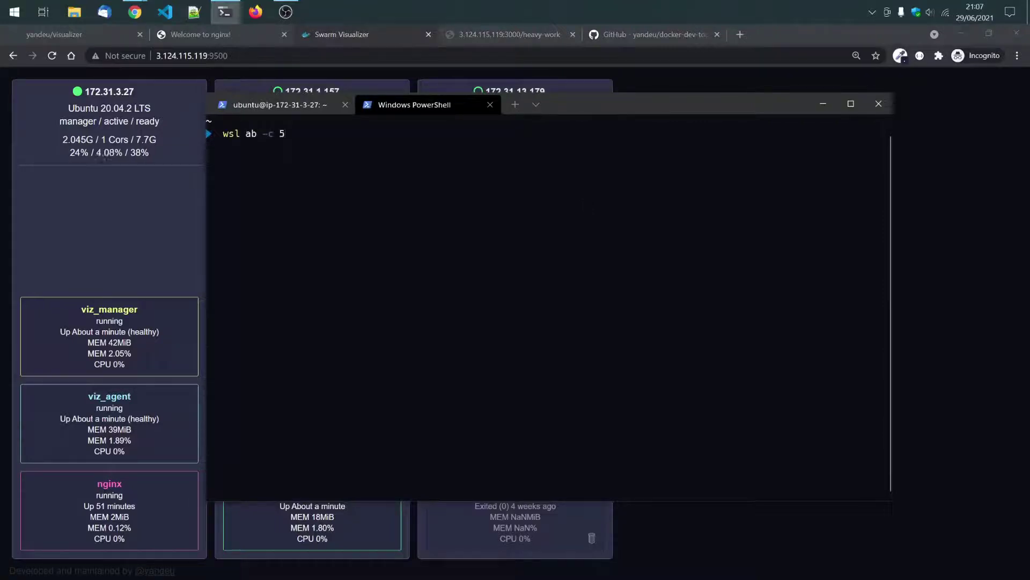
text( -n 100000)
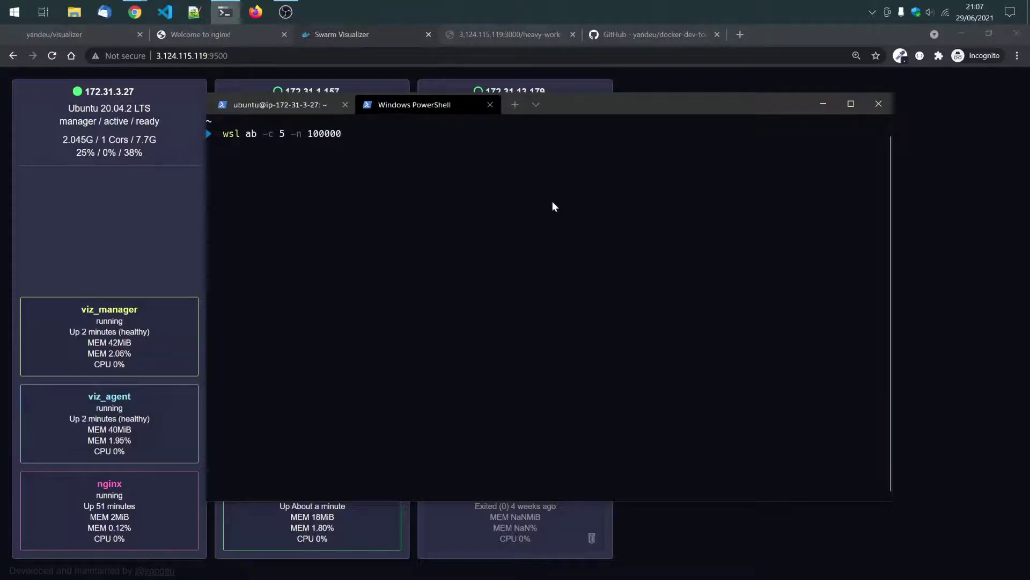
key(super+Down)
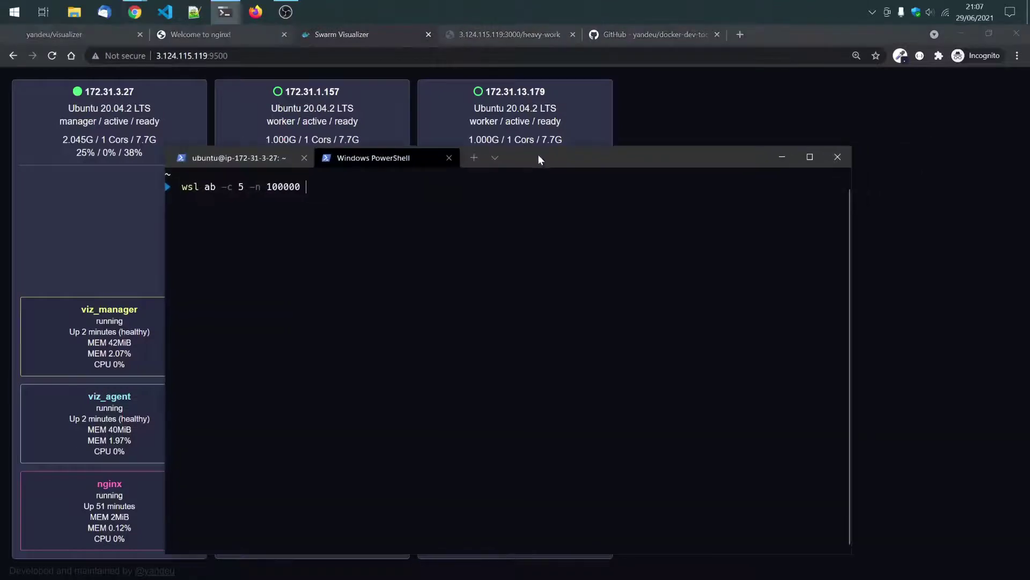
text(http://3.124.115.119:3000/heavy-work)
drag(528, 161, 989, 142)
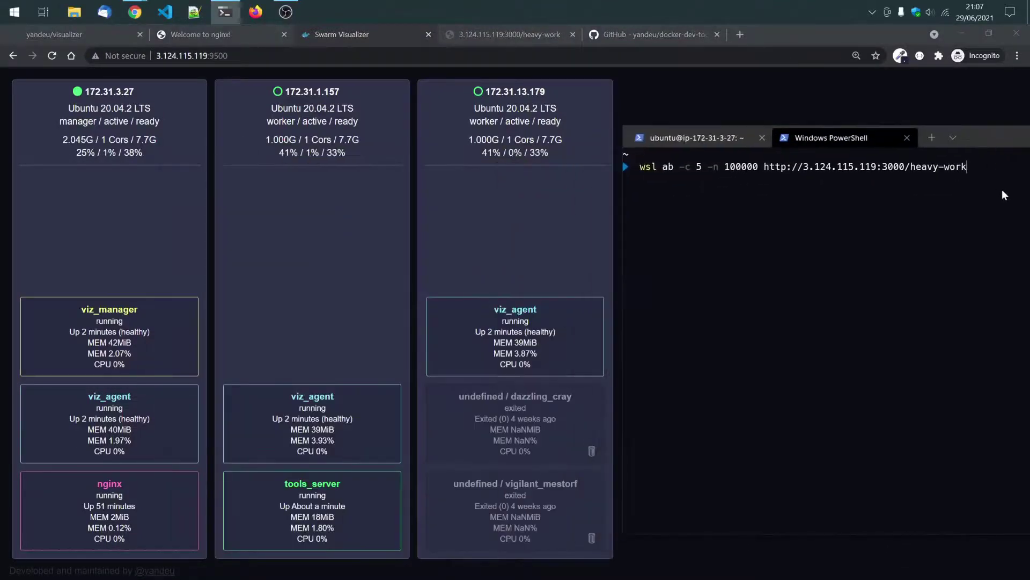
key(Return)
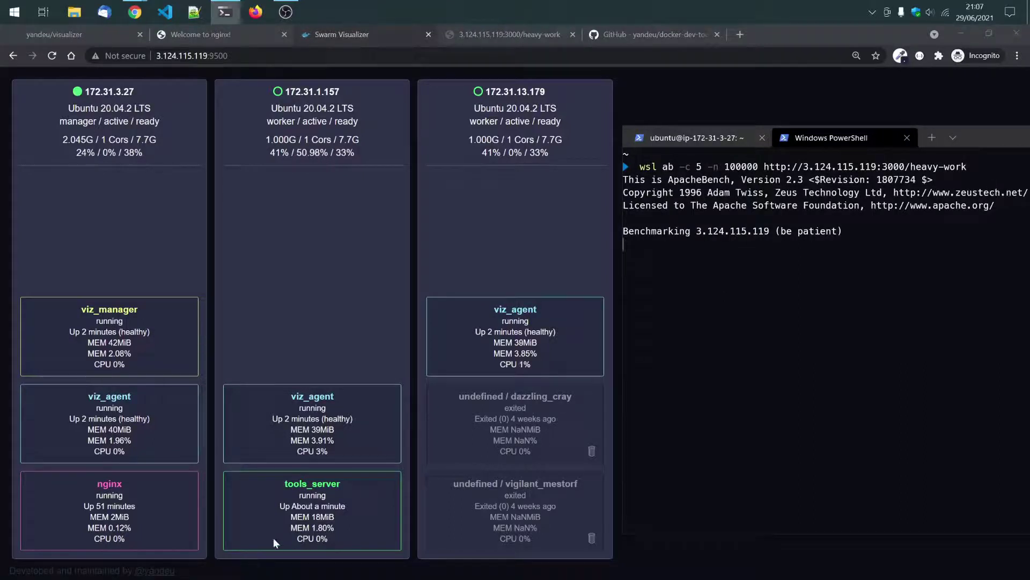
drag(285, 536, 290, 393)
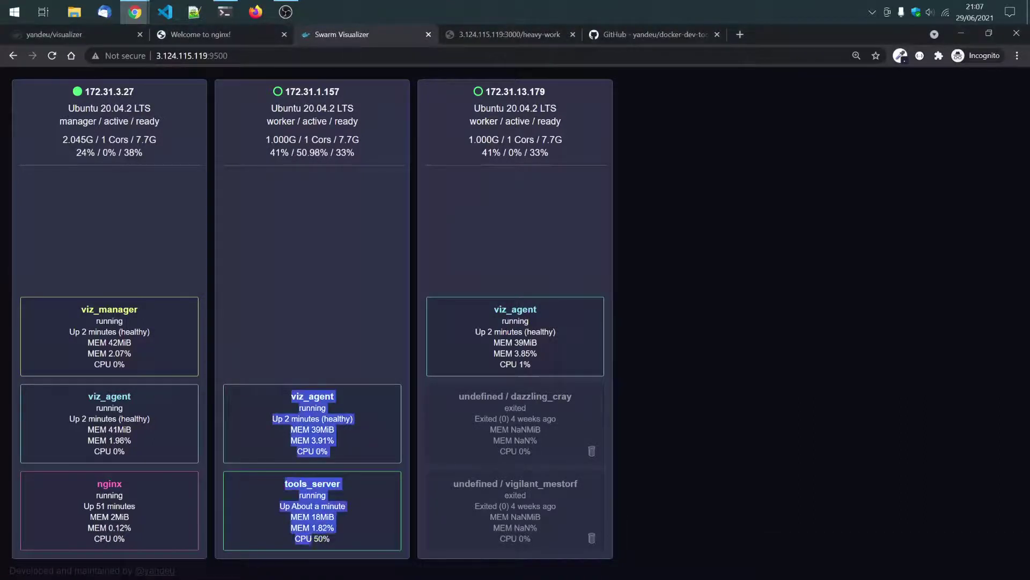
Step: Refocus the benchmark terminal while tools_server grows to four tasks across all three nodes
click(829, 391)
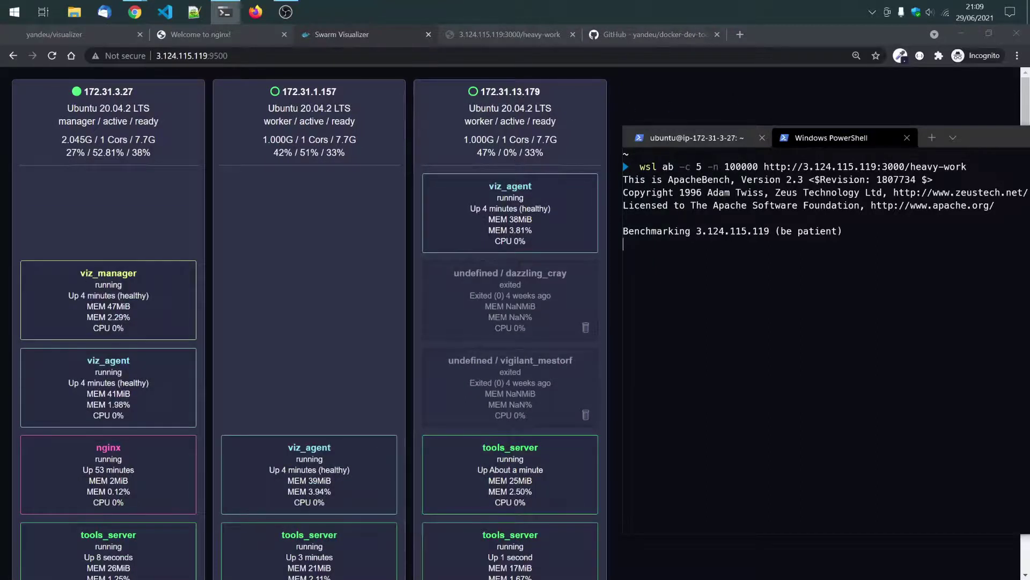
Step: Reset the Swarm Visualizer page zoom to normal size, then return to the terminal
key(alt+Tab)
key(ctrl+0)
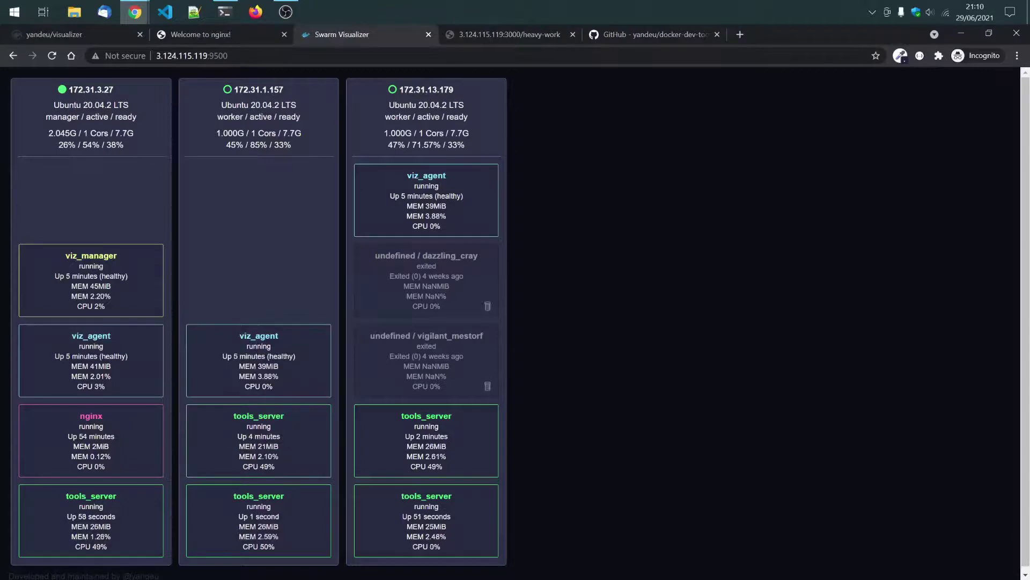
key(alt+Tab)
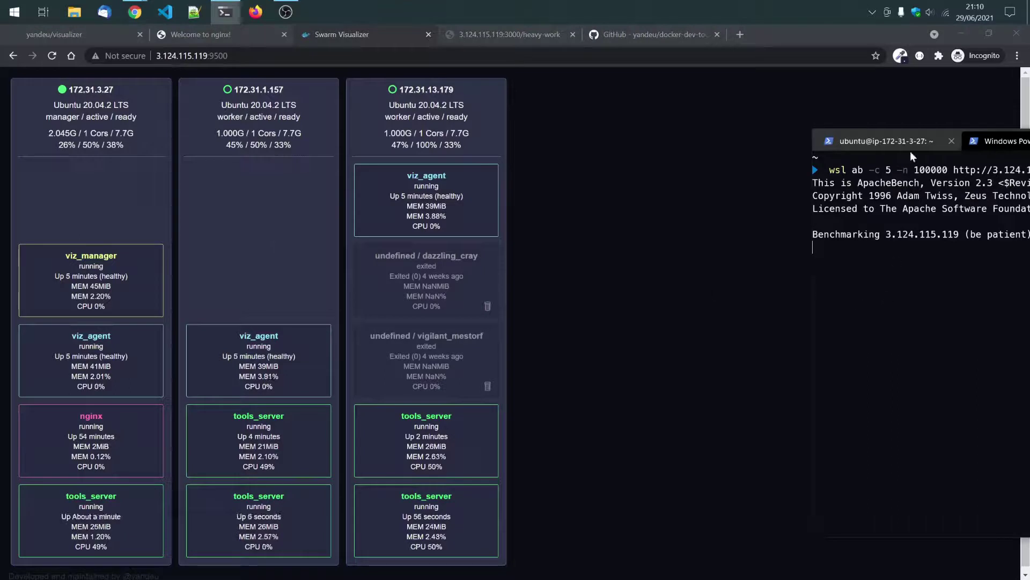
Step: Stop the ab load test and return to the ubuntu@ip-172-31-3-27 manager tab
drag(912, 155, 742, 150)
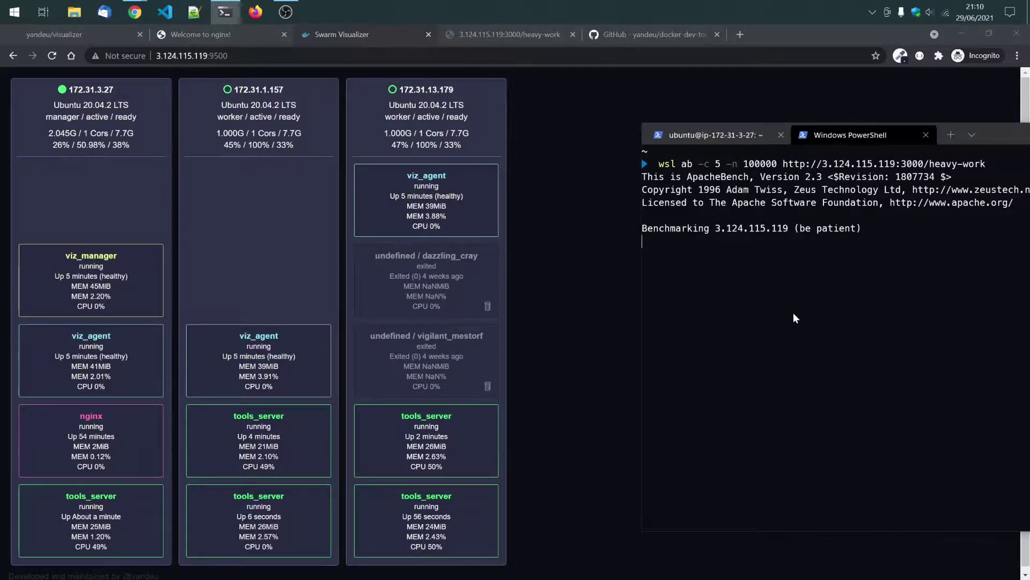
key(ctrl+c)
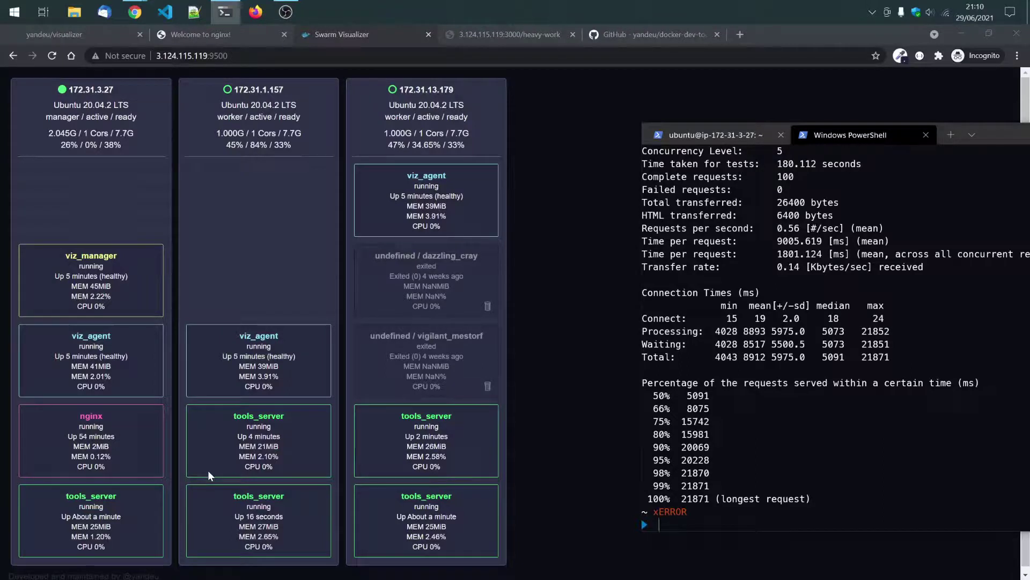
click(748, 136)
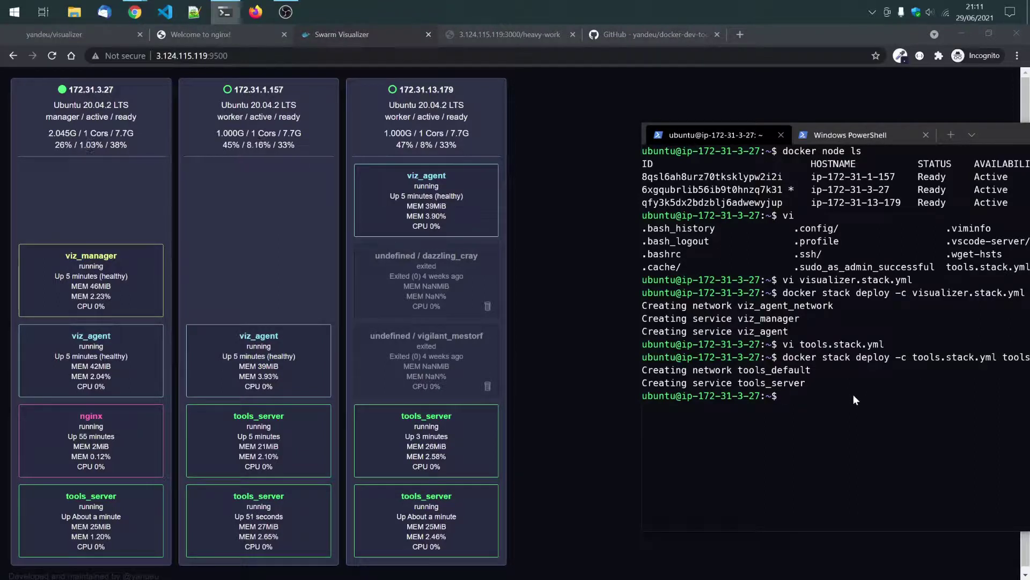
Step: Run 'docker swarm join-token worker' and select the printed worker join command
text(docker w)
key(BackSpace)
text(swarm)
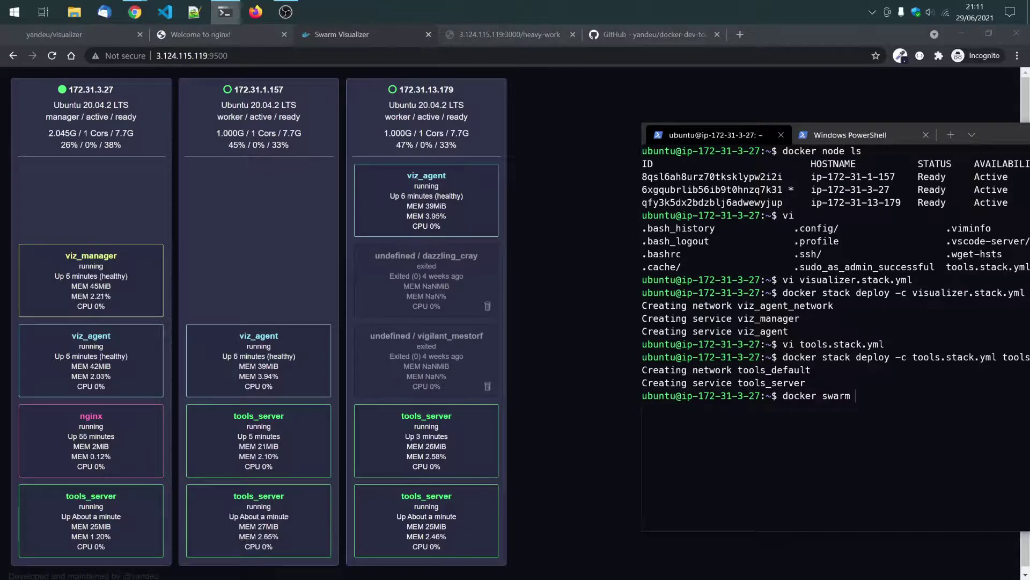
text( join-token worker)
key(Return)
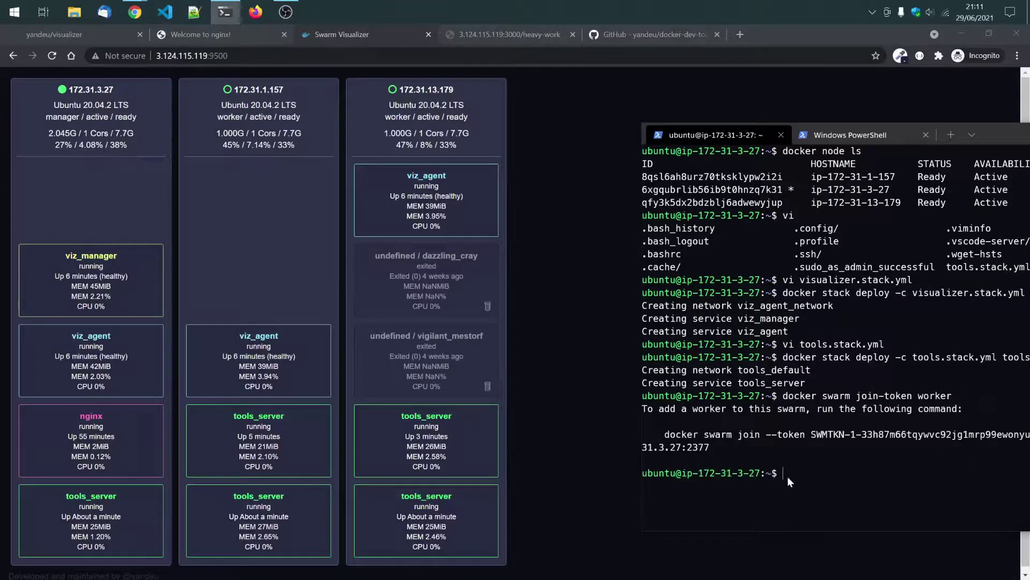
drag(755, 448, 661, 434)
key(ctrl+c)
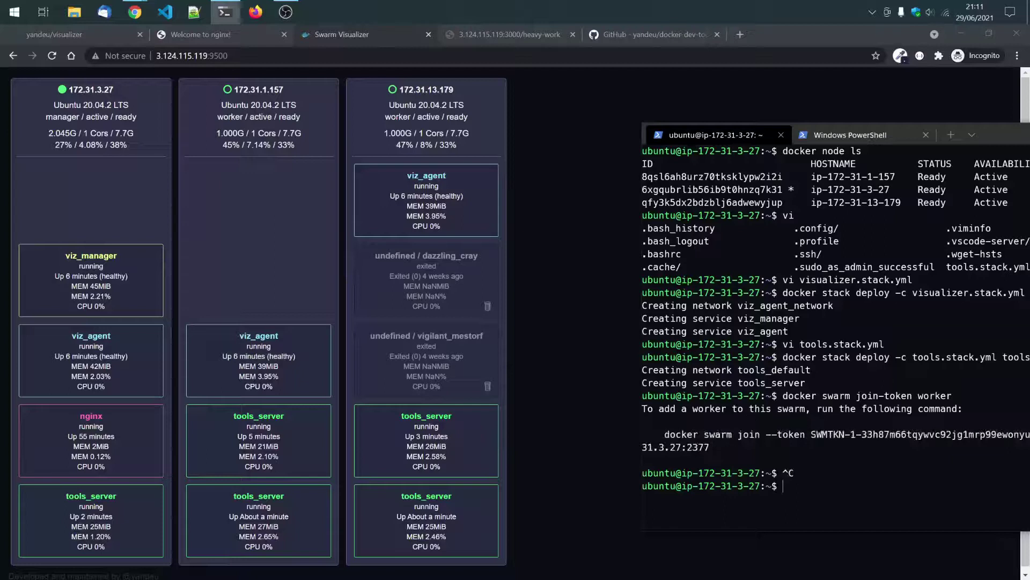
key(alt+Tab)
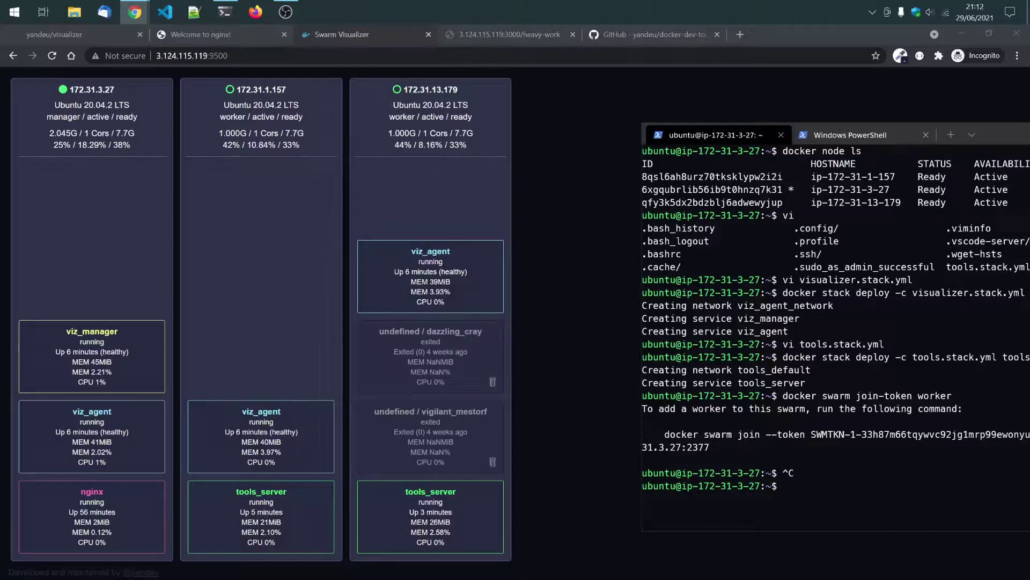
Step: Copy the printed worker join command to the clipboard
triple_click(698, 440)
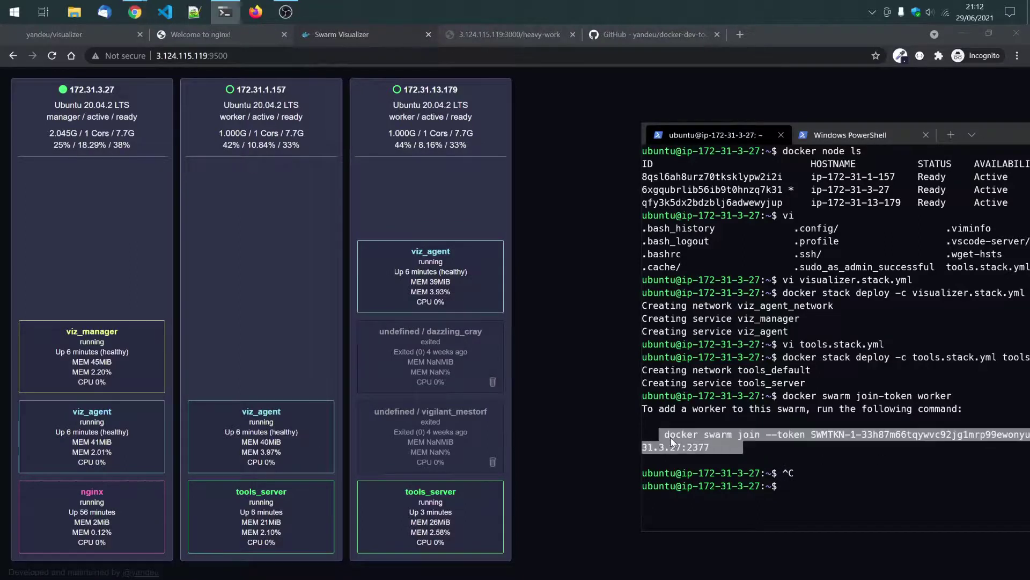
key(ctrl+c)
key(alt+Tab)
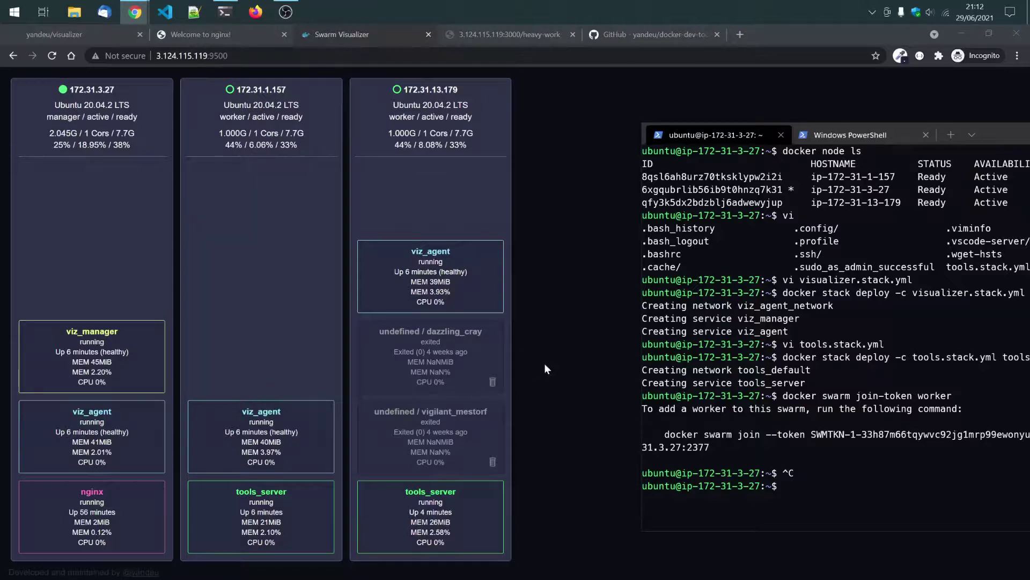
click(694, 352)
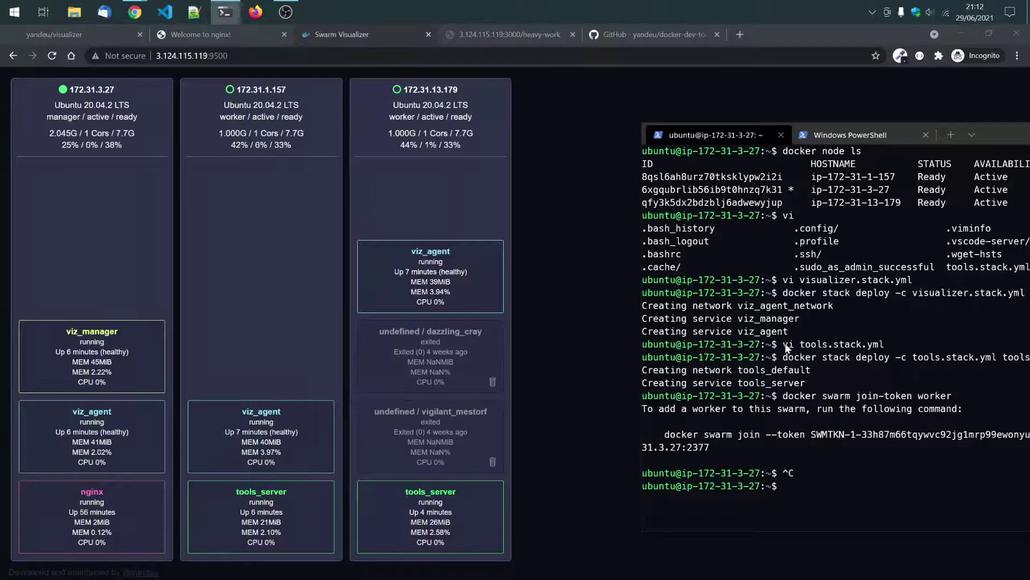
Step: Rerun the ab load test (100000 requests, concurrency 5) against /heavy-work in PowerShell
key(Up)
key(Up)
key(Up)
key(Up)
key(Up)
key(Down)
key(Down)
key(Down)
key(Down)
key(ctrl+Tab)
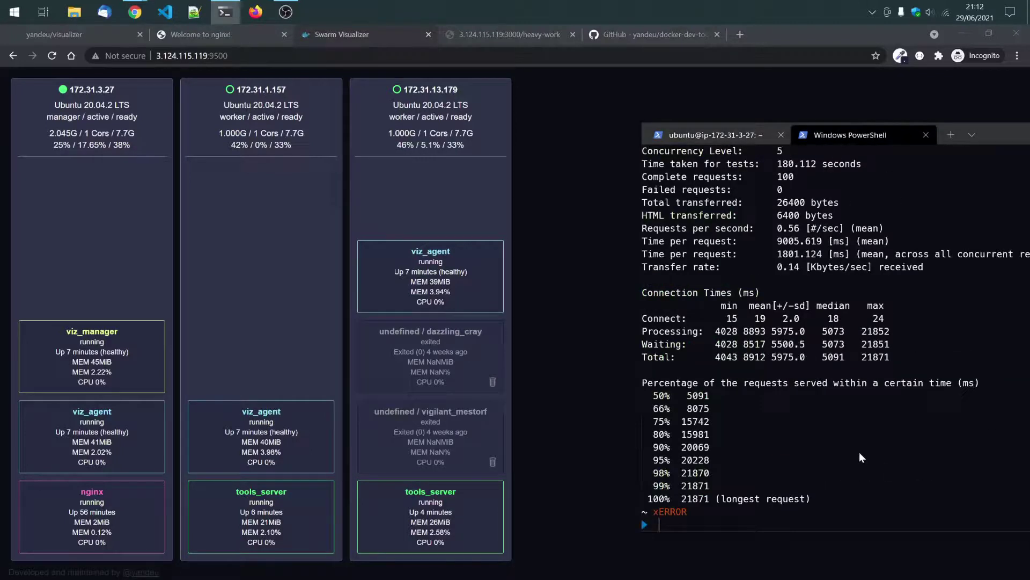
key(Up)
key(Return)
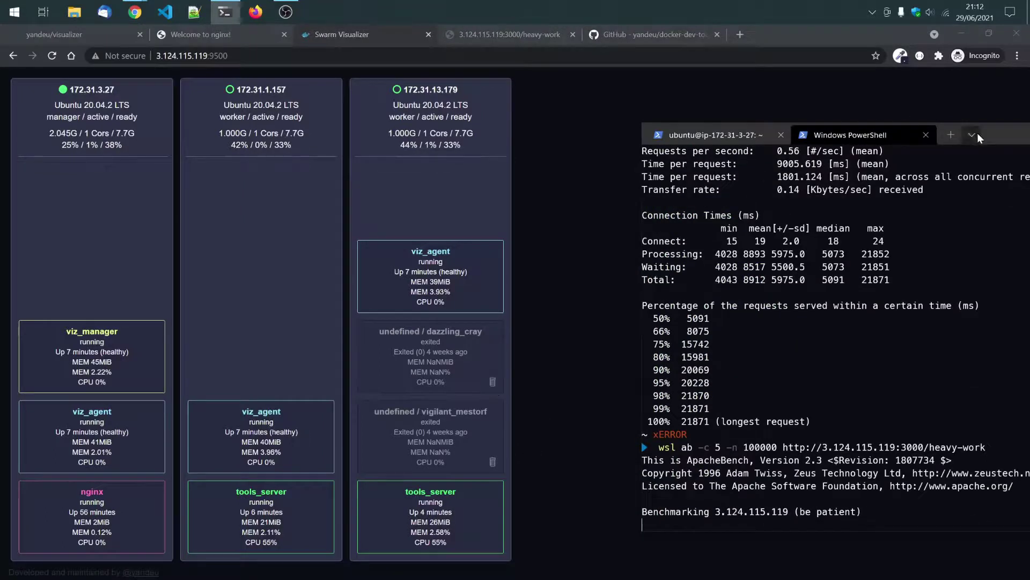
drag(994, 132, 923, 168)
Step: Run 'docker node ls' on the manager, then rerun it under 'watch' for a live node list
click(652, 166)
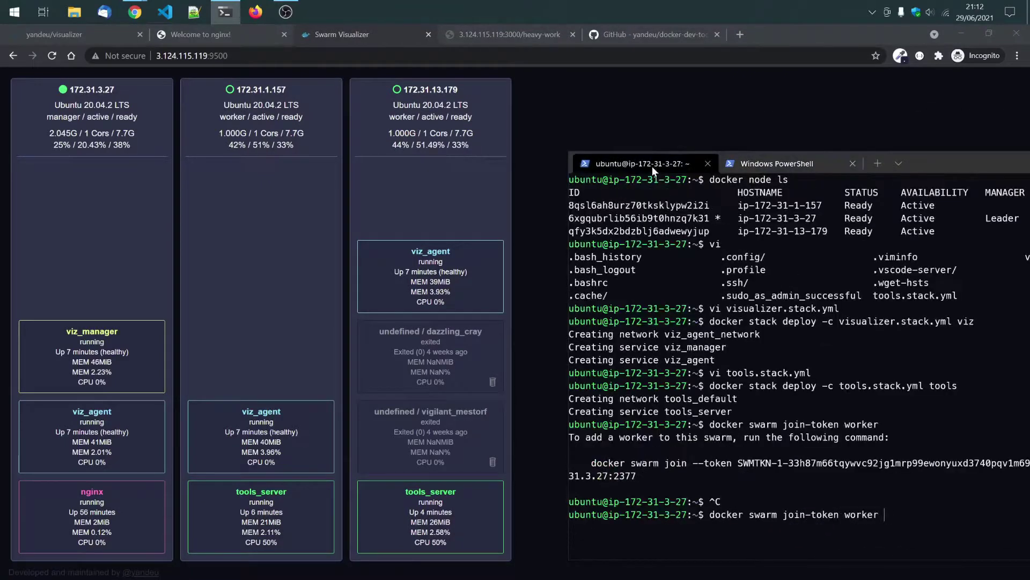
key(ctrl+c)
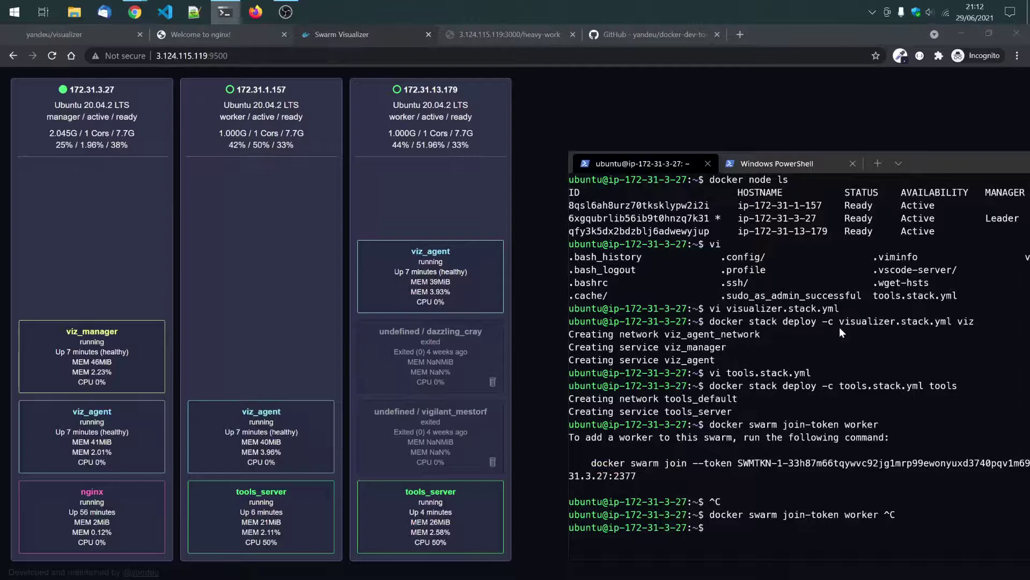
text(docker node ls)
key(Return)
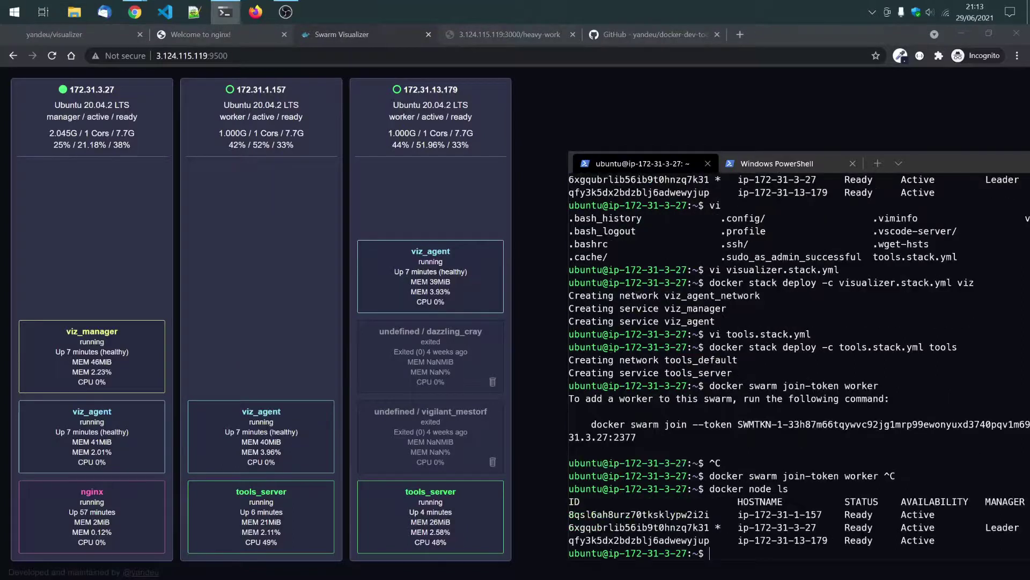
key(Up)
text(watch)
key(Return)
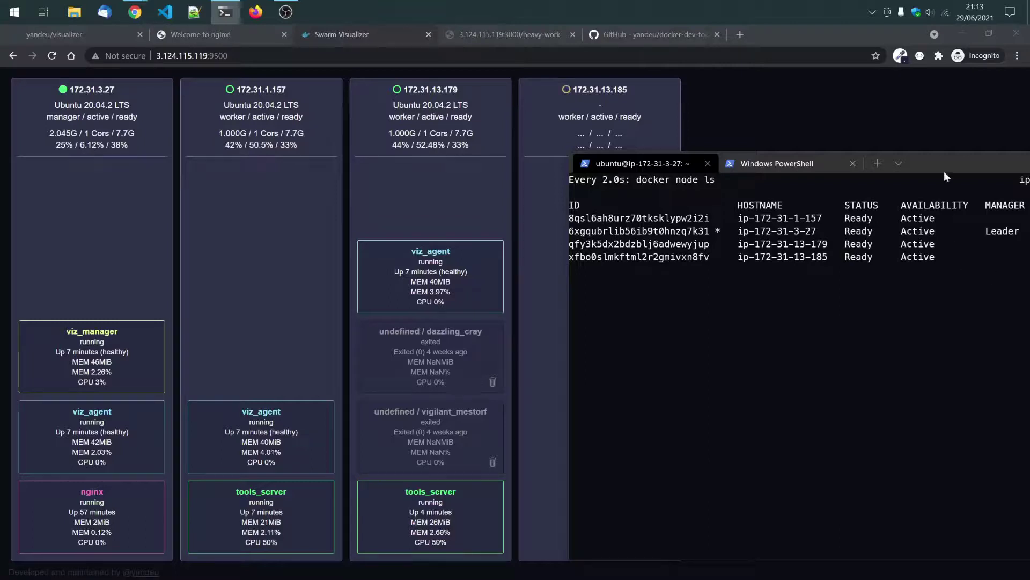
Step: Place the terminal's live node list beside the Swarm Visualizer with the full table visible
drag(944, 171, 1028, 173)
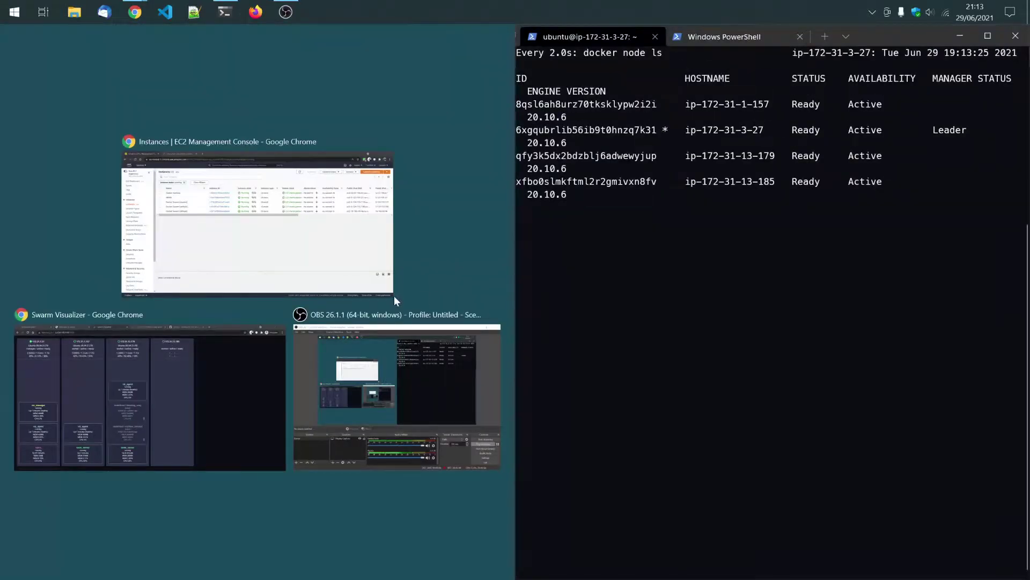
key(super+shift+Right)
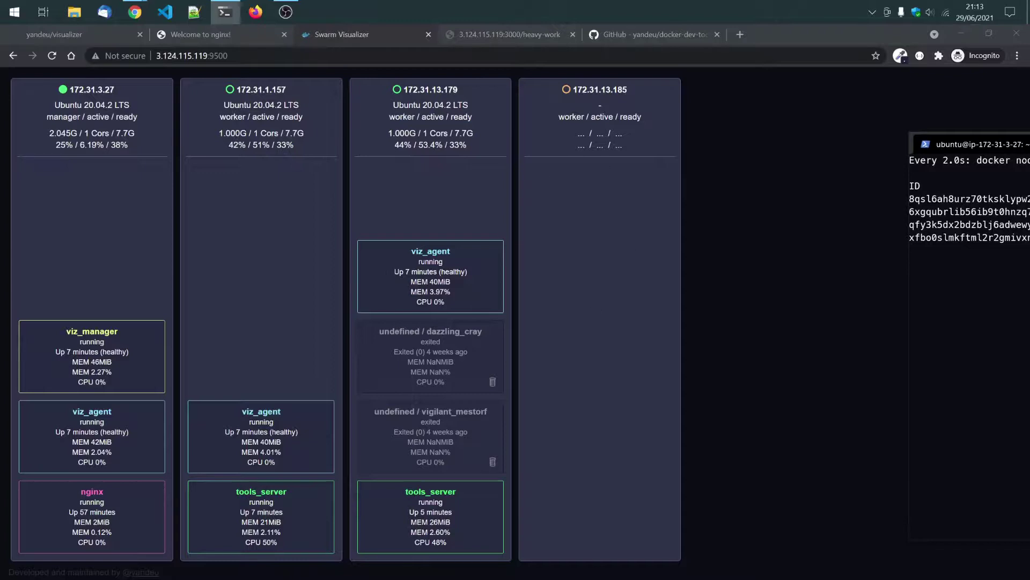
click(287, 416)
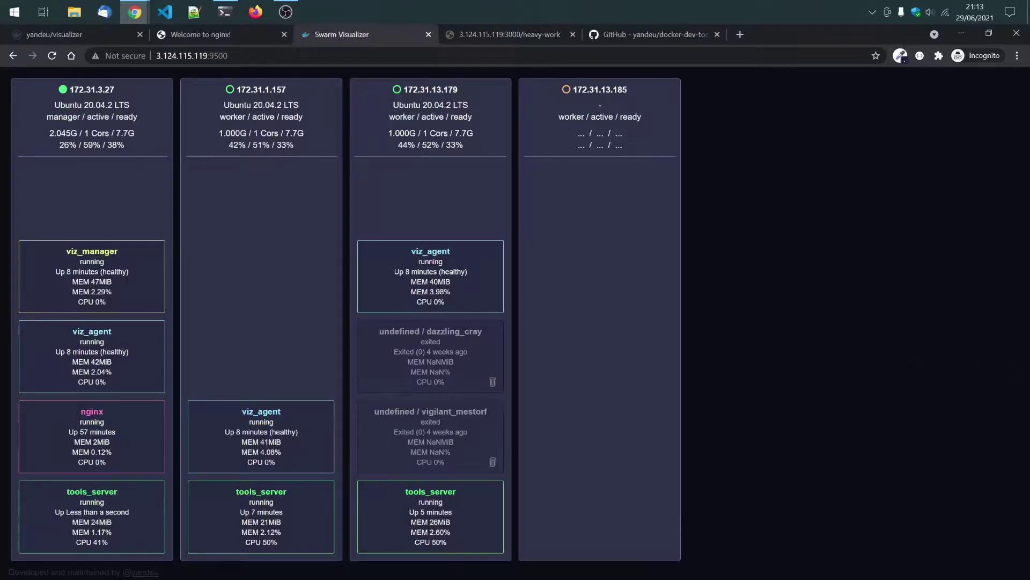
key(alt+Tab)
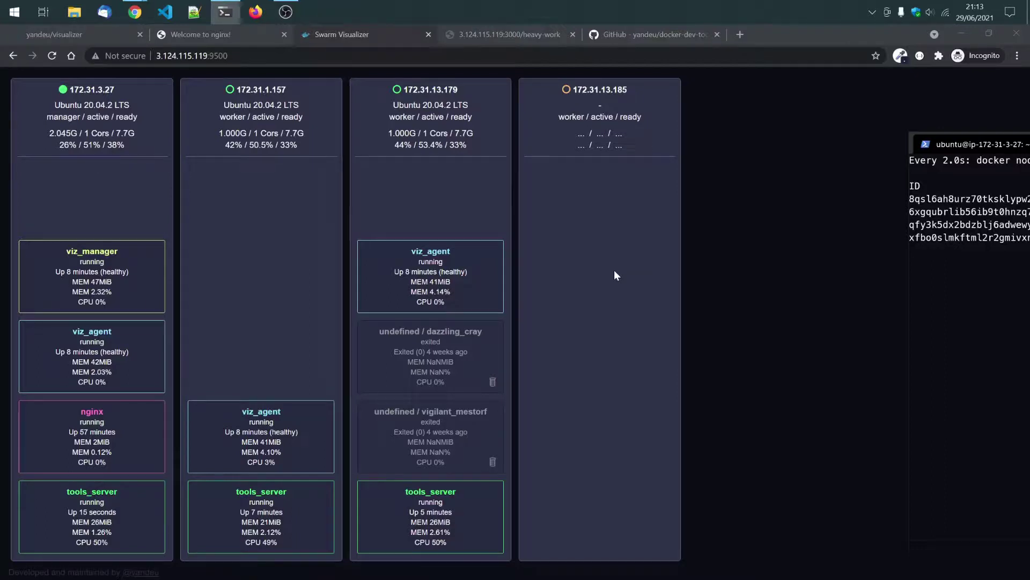
drag(966, 143, 769, 160)
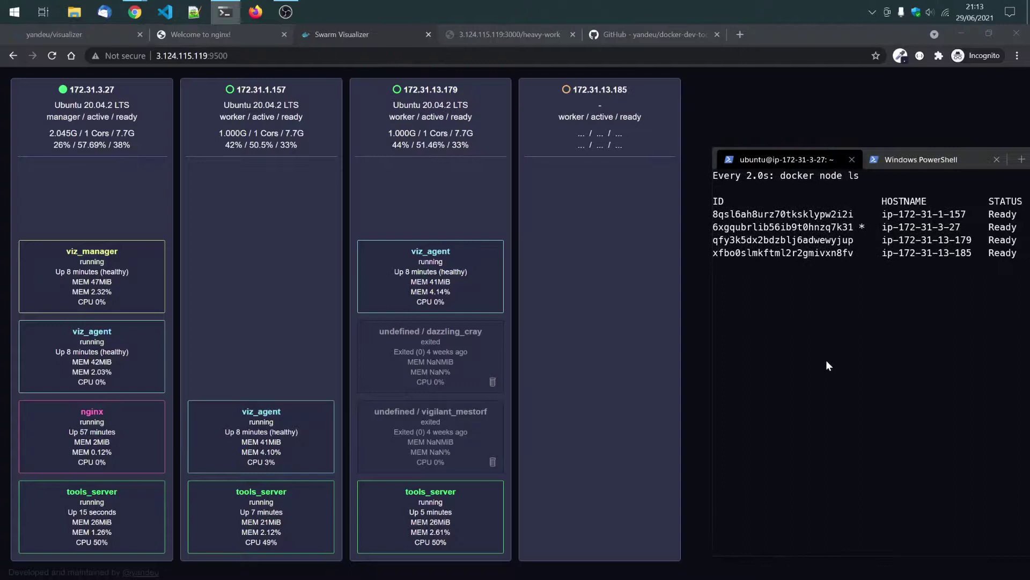
Step: Stop the watch and run 'docker service ls' repeatedly to track tools_server replicas at 3/4
key(ctrl+c)
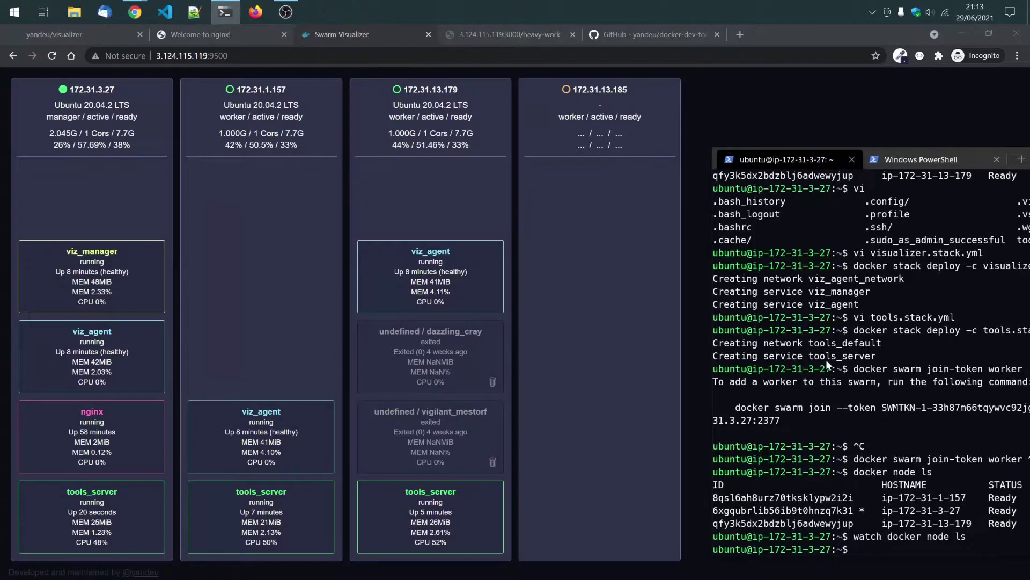
text(docker service ls)
key(Return)
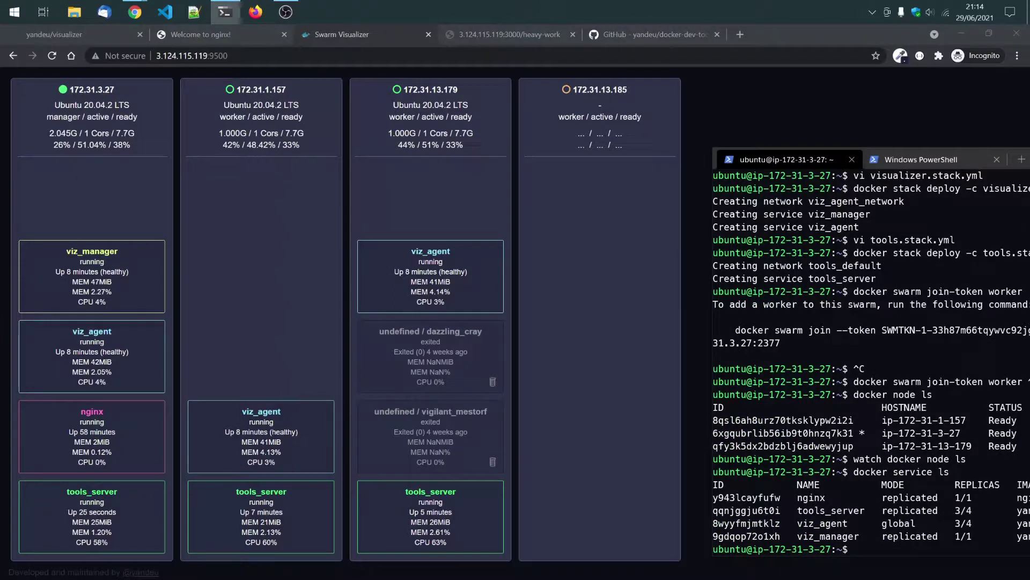
key(Up)
key(Return)
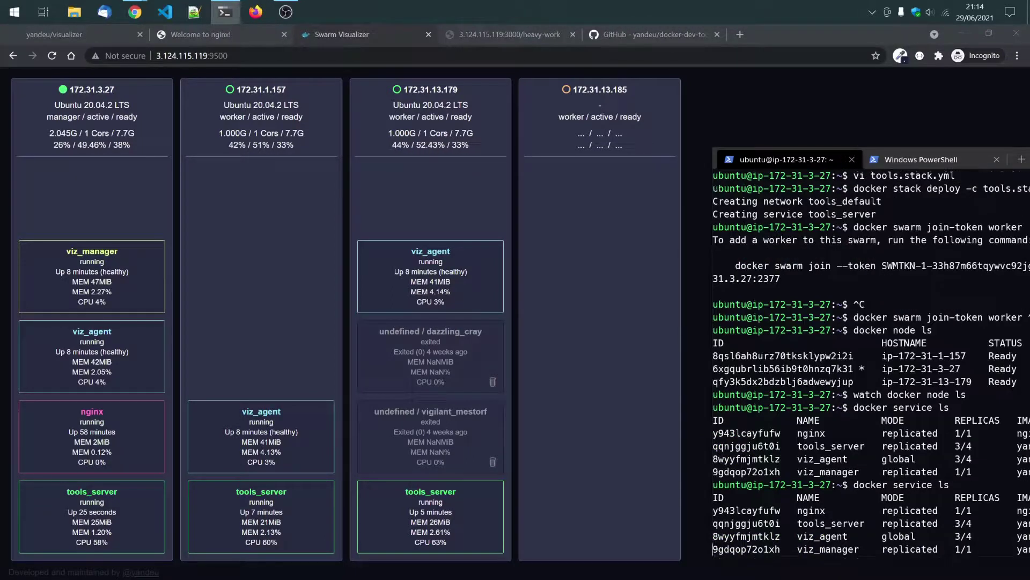
key(Up)
key(Return)
key(Up)
key(Return)
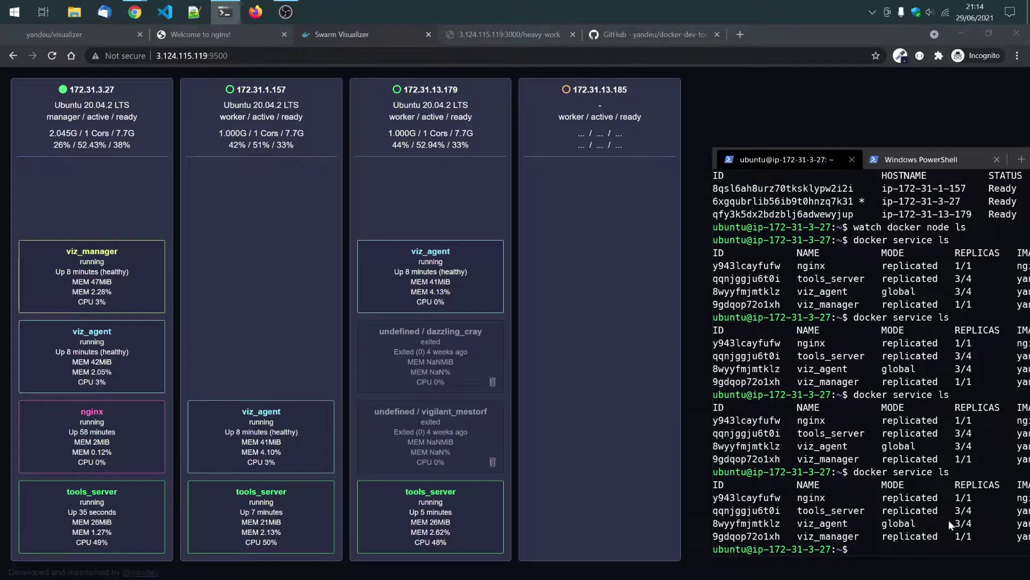
key(Up)
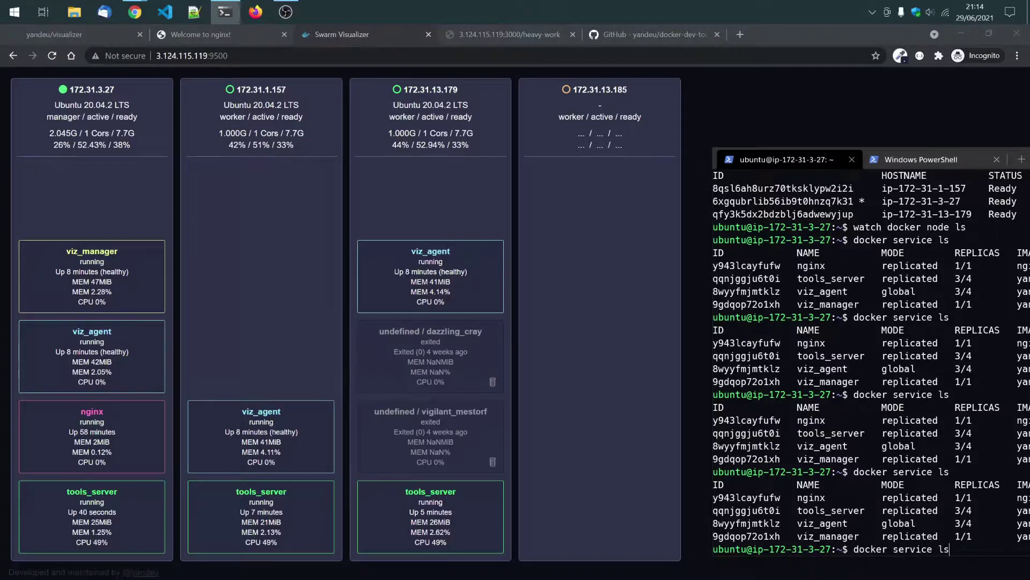
key(Return)
key(Up)
key(Down)
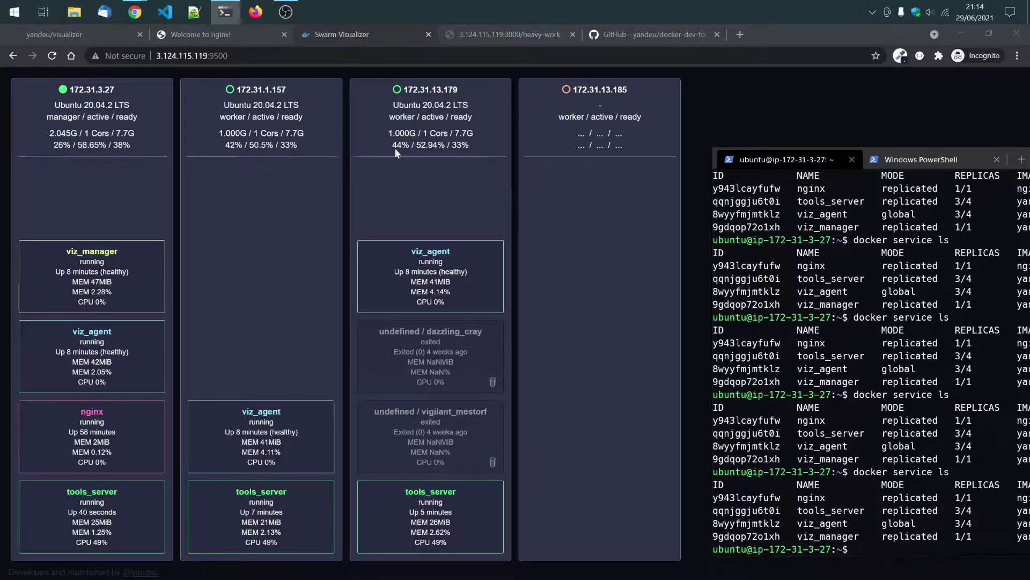
Step: Reload the Swarm Visualizer, then switch to the PowerShell load-test session
click(51, 56)
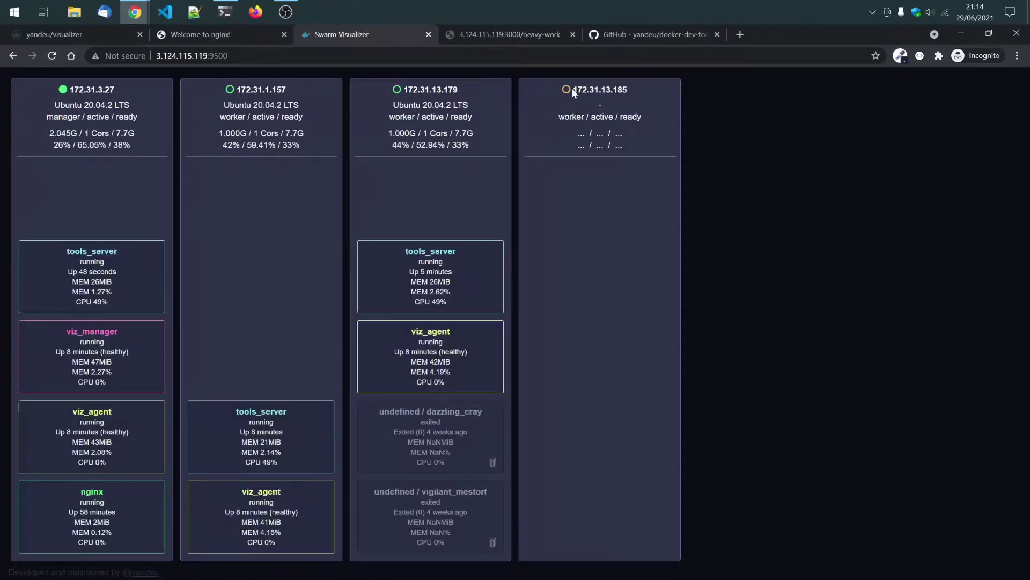
key(alt+Tab)
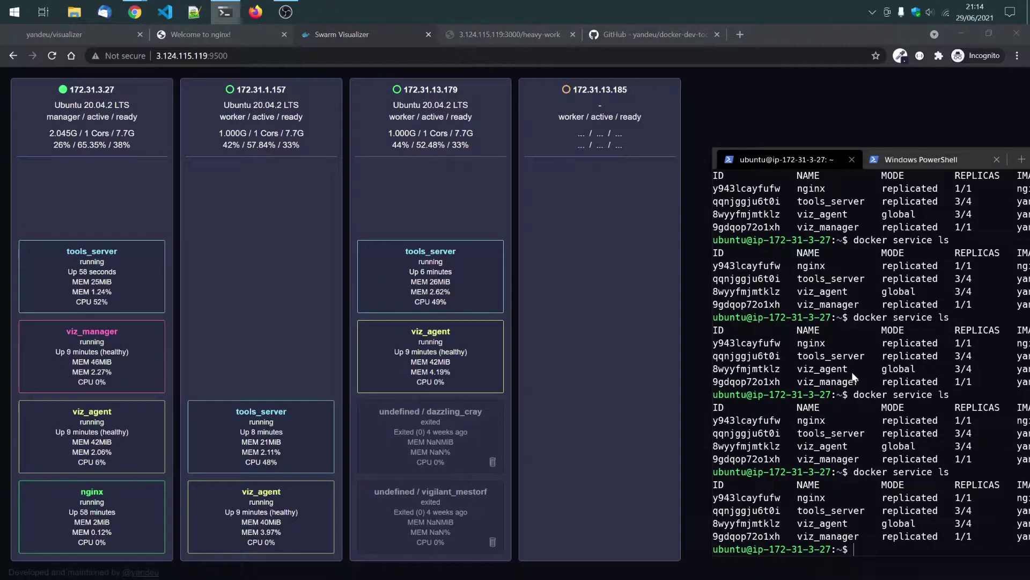
click(935, 159)
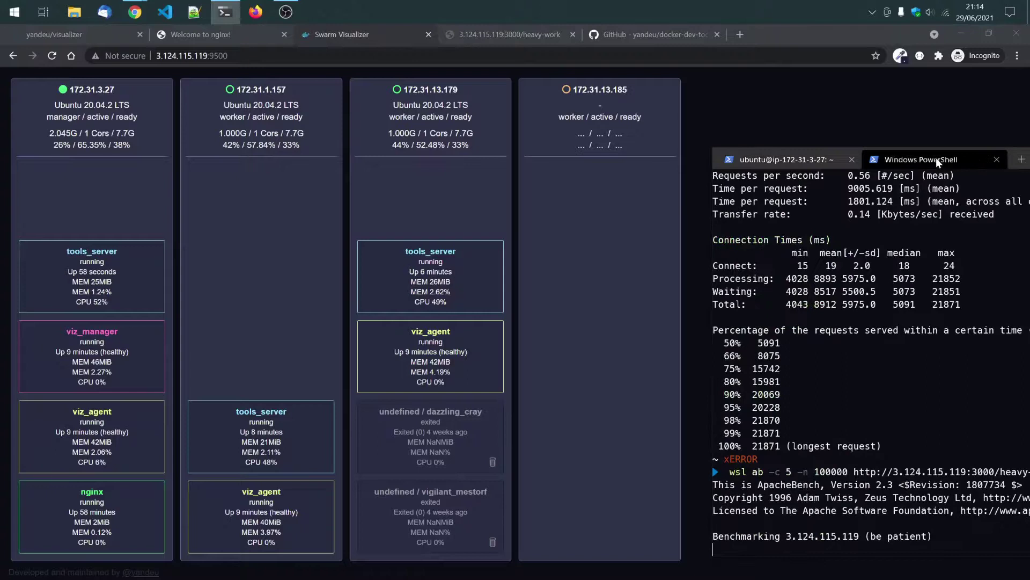
Step: Rerun 'docker service ls' in the SSH session to check tools_server replicas
click(819, 161)
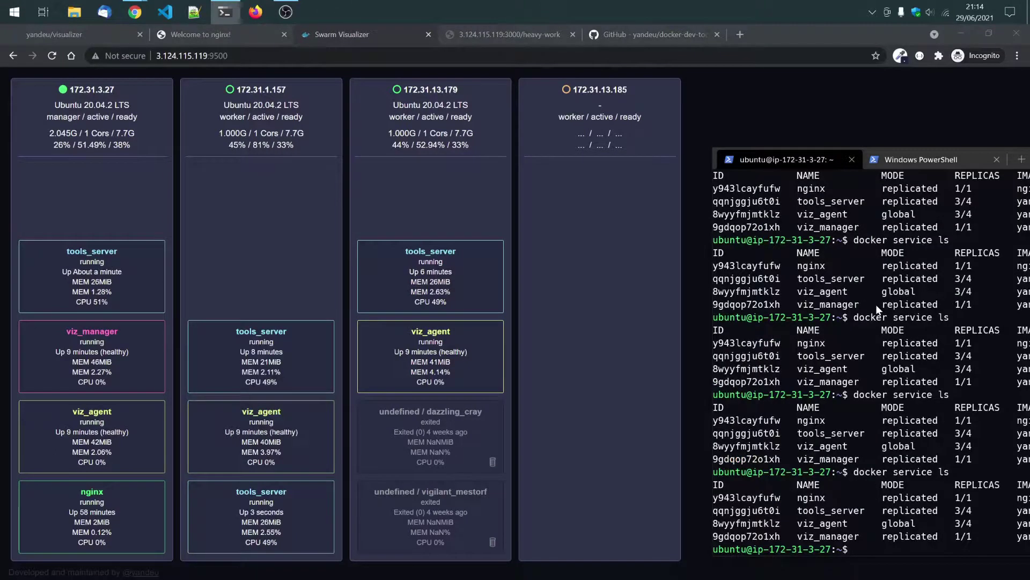
key(Up)
key(Return)
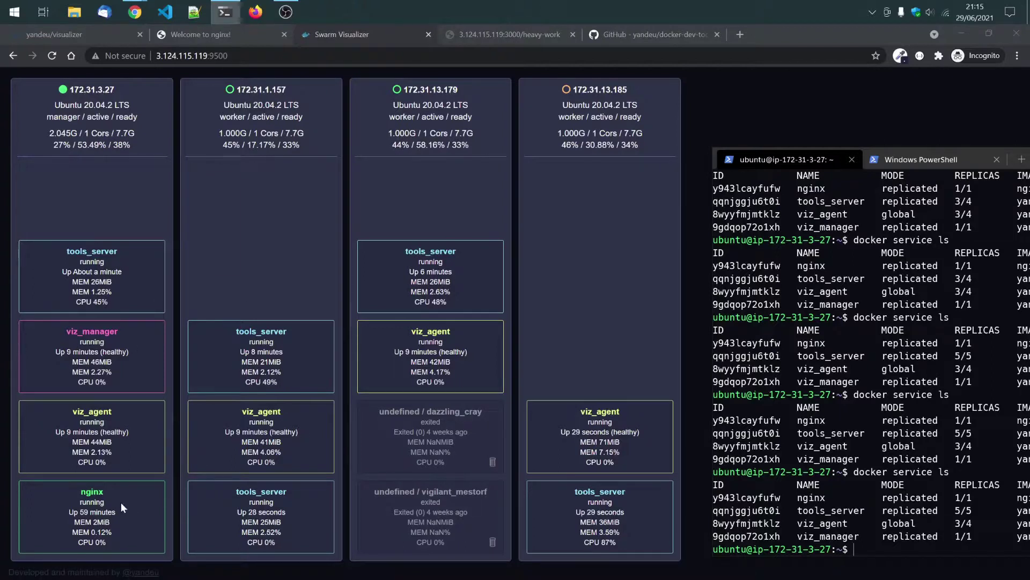
Step: Reload the Swarm Visualizer to show tools_server on 172.31.13.185, then return to the SSH session
double_click(94, 491)
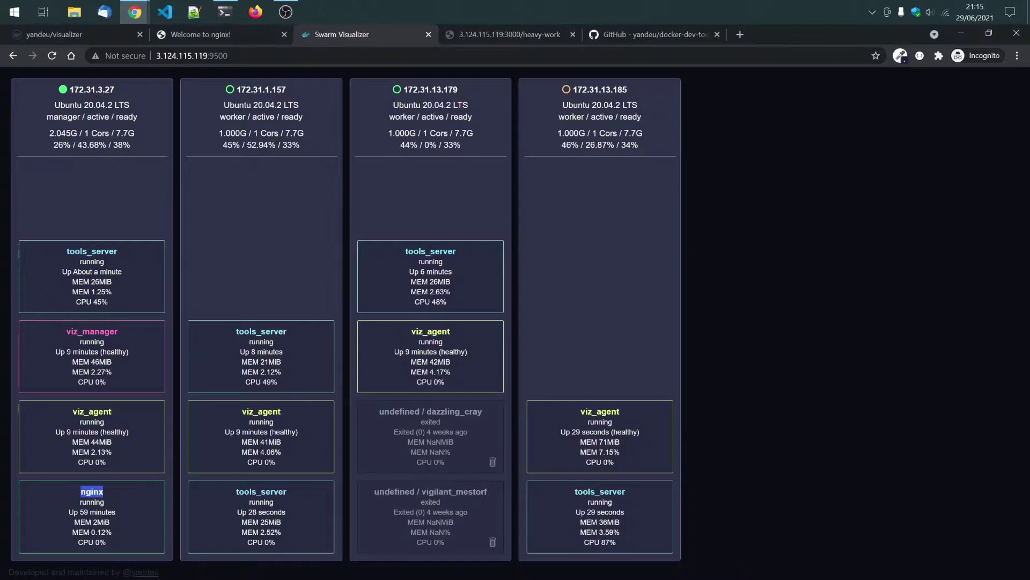
click(127, 491)
click(221, 12)
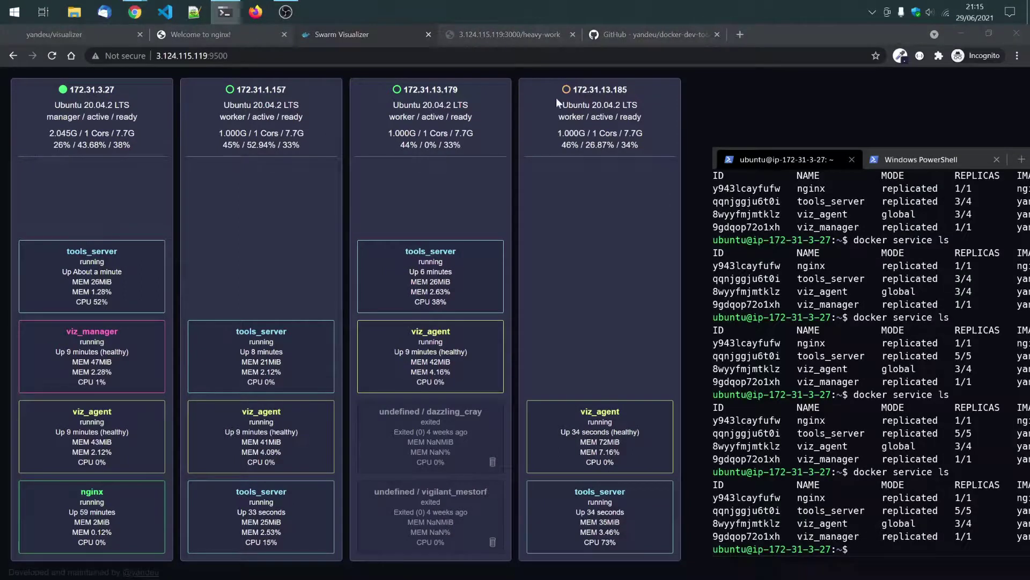
click(53, 57)
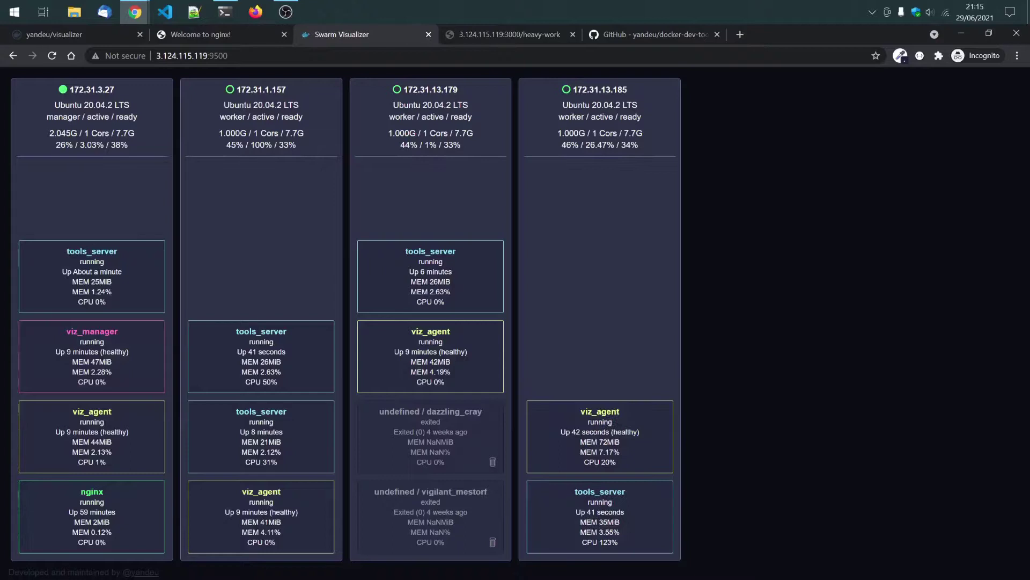
key(alt+Tab)
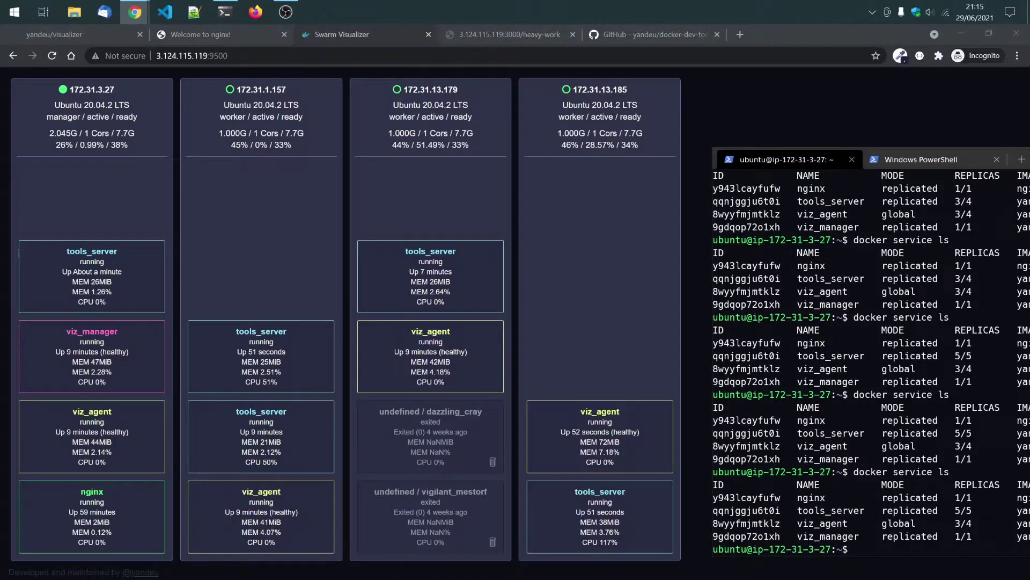
click(886, 330)
drag(941, 160, 954, 149)
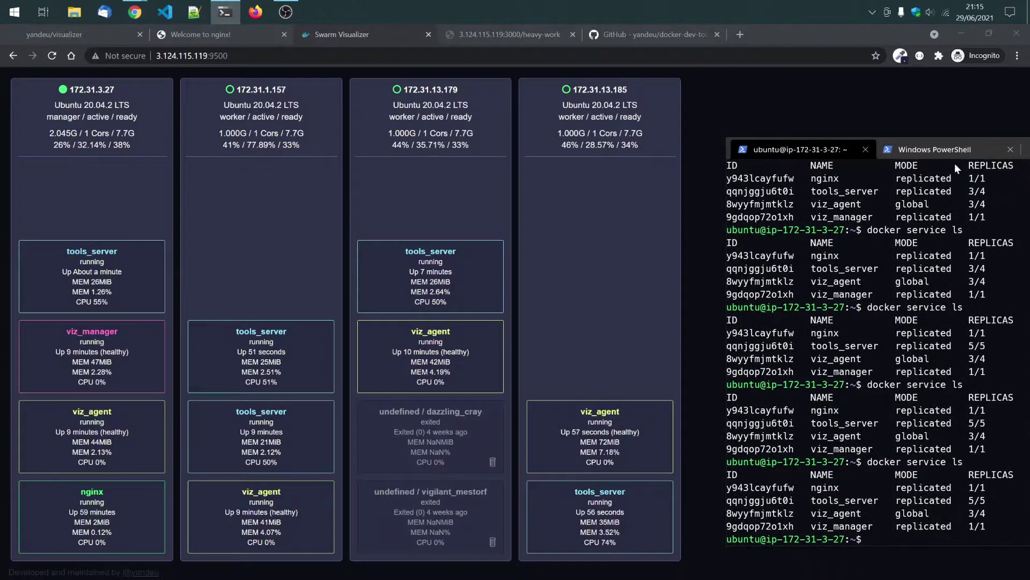
click(954, 149)
click(826, 156)
Step: Watch 'docker node ls' until ip-172-31-1-157 shows Down, then inspect 172.31.1.157 in the visualizer
key(Up)
key(Up)
key(Down)
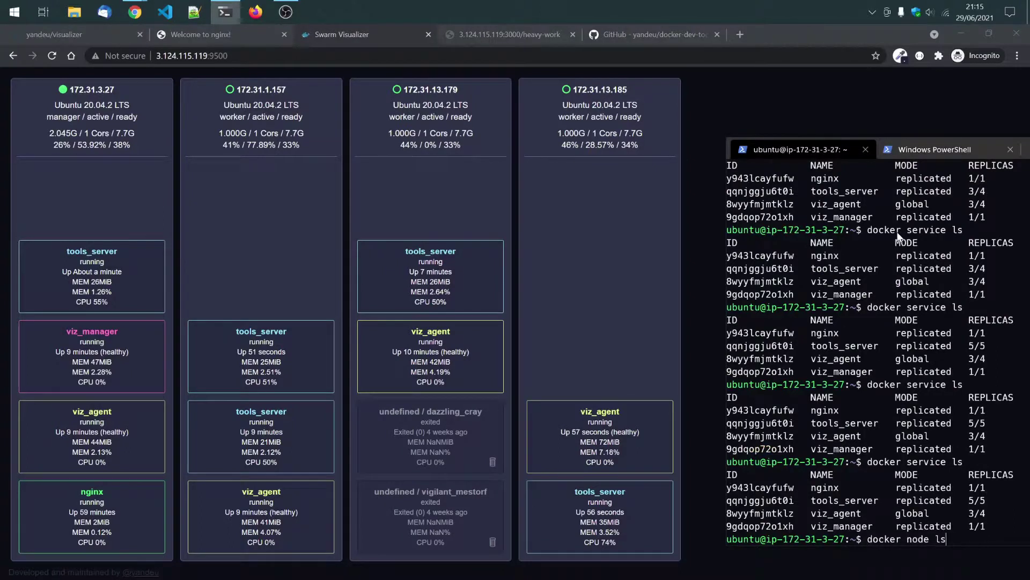
key(Return)
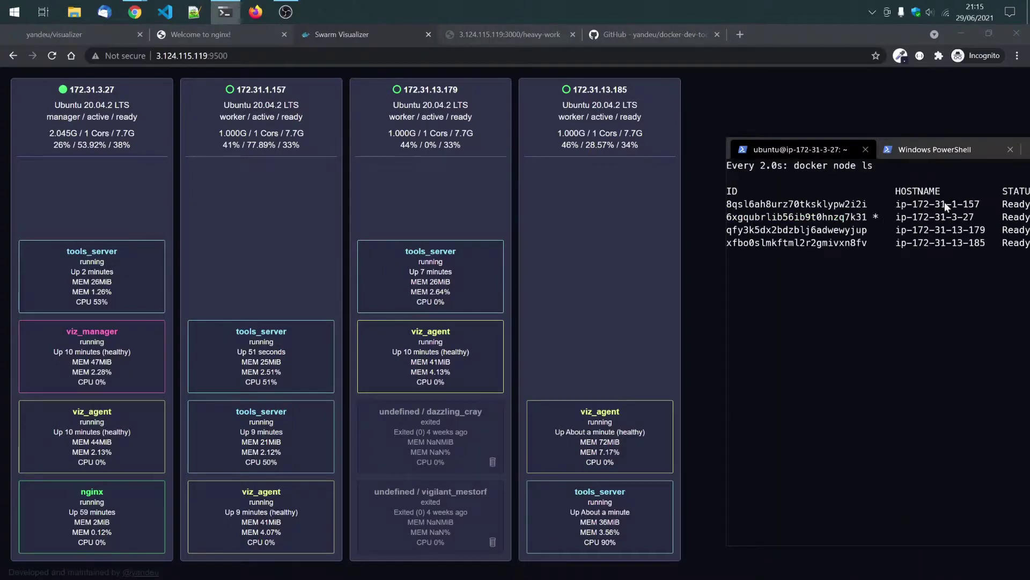
drag(1028, 151, 539, 249)
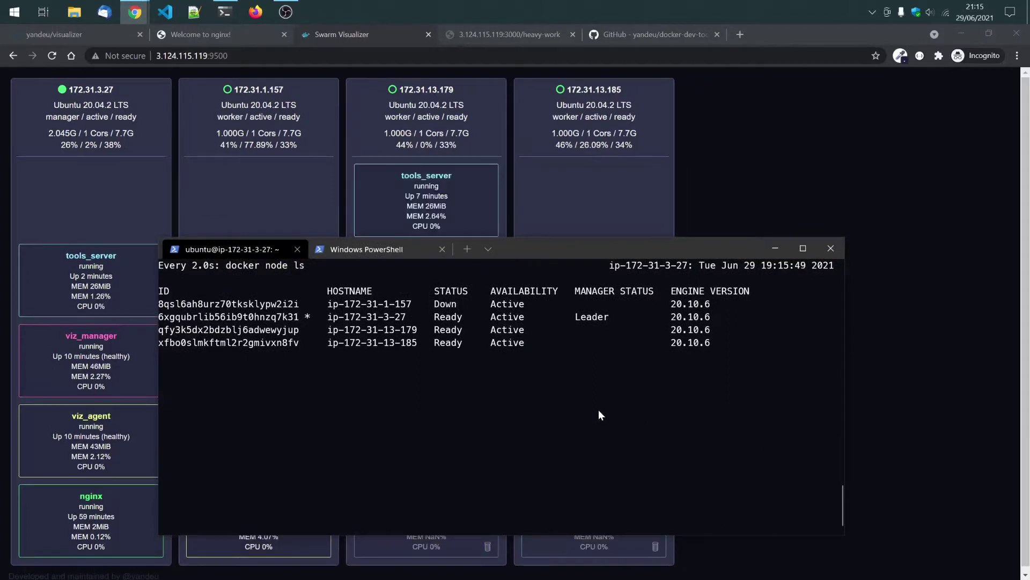
double_click(443, 304)
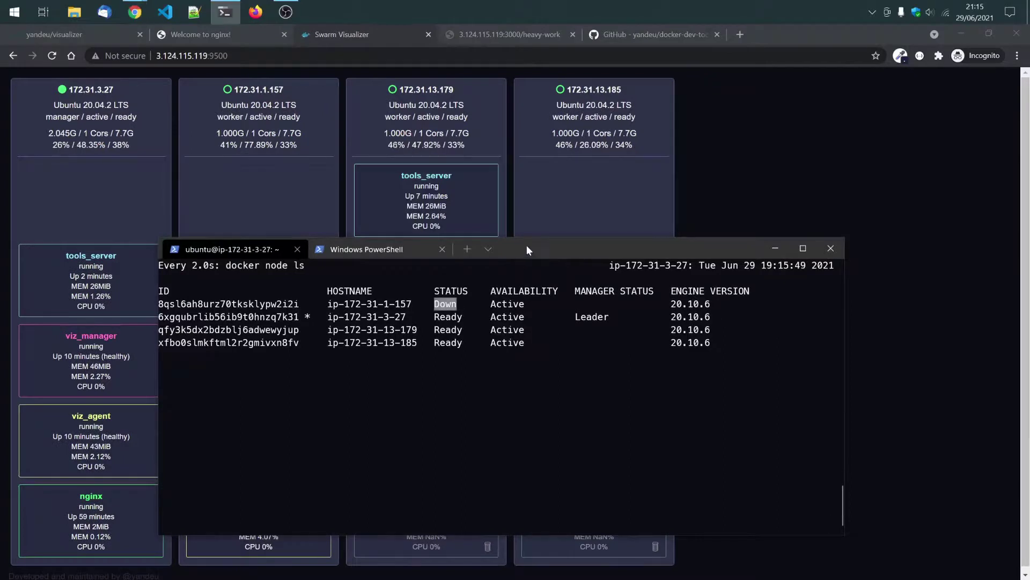
drag(526, 245, 1029, 252)
double_click(477, 301)
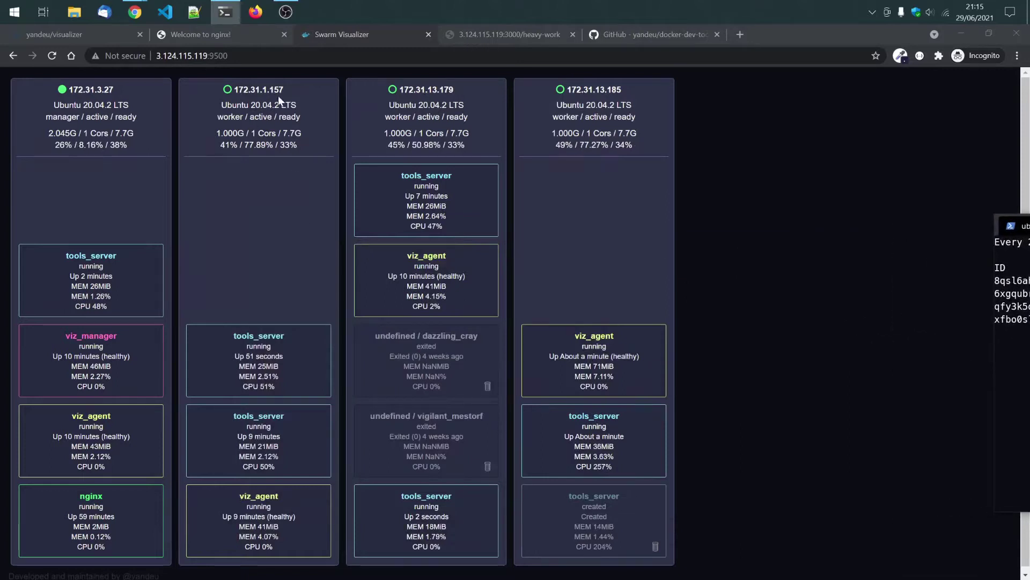
drag(298, 146, 217, 98)
click(220, 102)
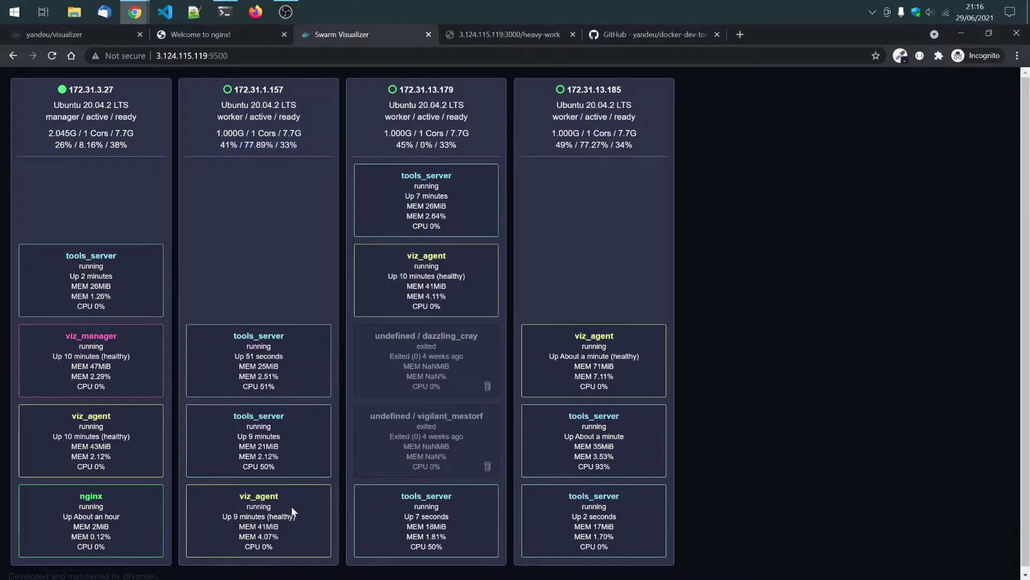
Step: Reload Swarm Visualizer to show worker 172.31.1.157 down with its tools_server tasks rescheduled
click(52, 55)
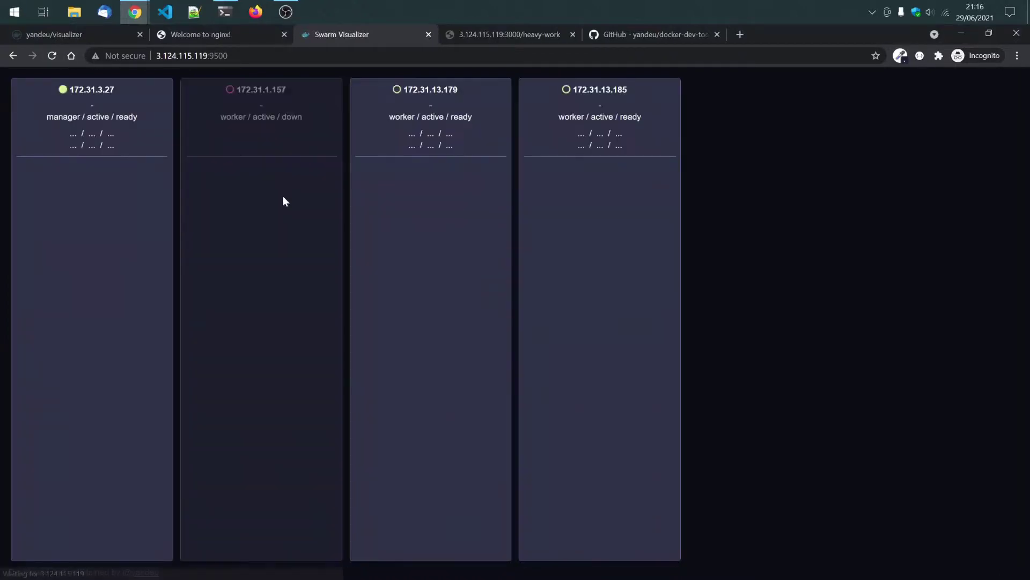